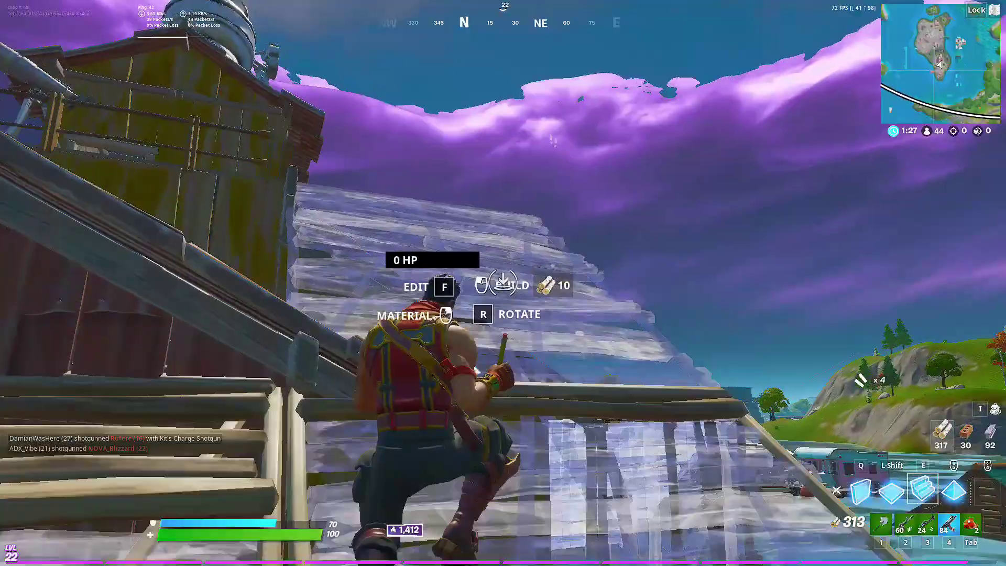
pyautogui.click(502, 283)
pyautogui.press('3')
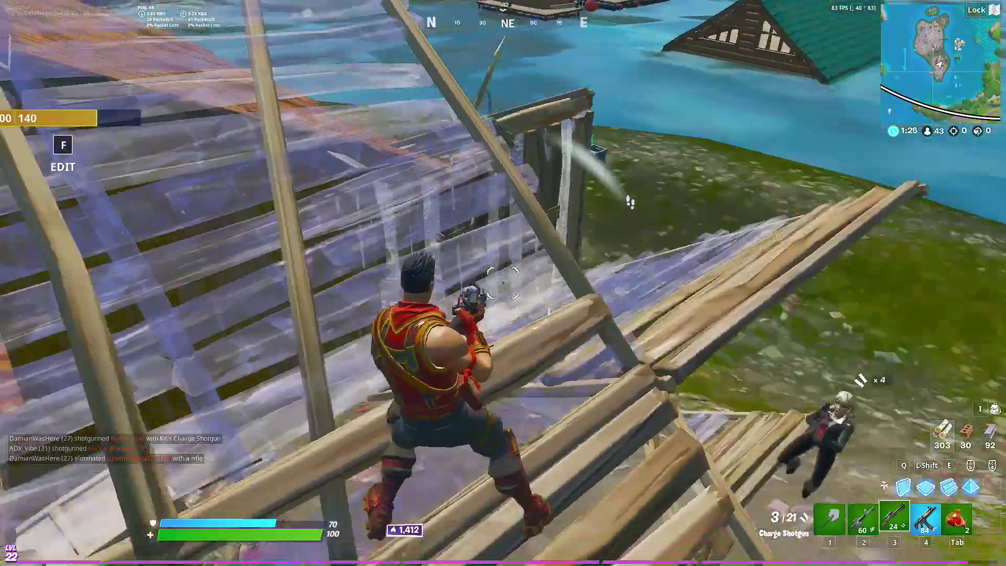
pyautogui.click(503, 283)
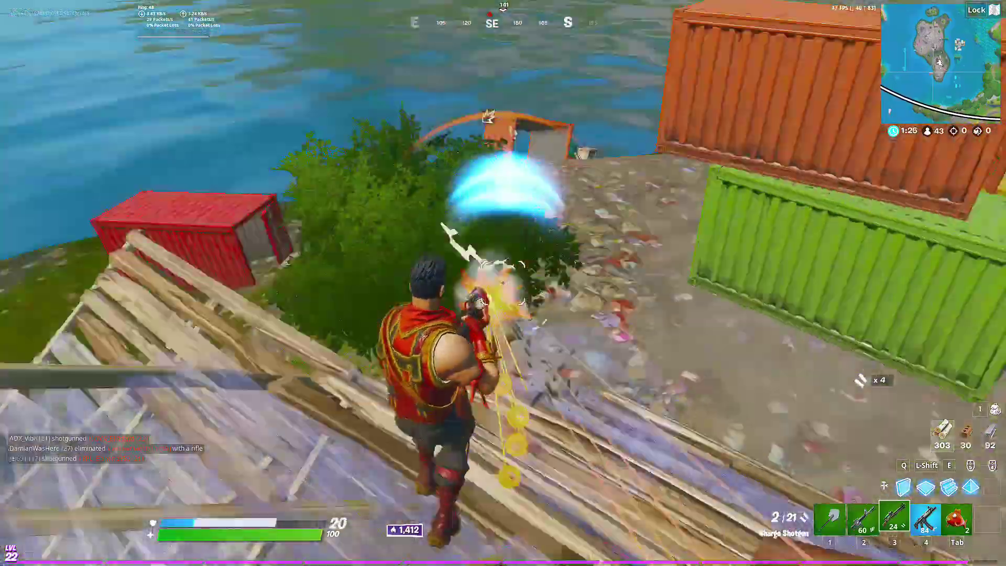
pyautogui.click(502, 282)
pyautogui.press('1')
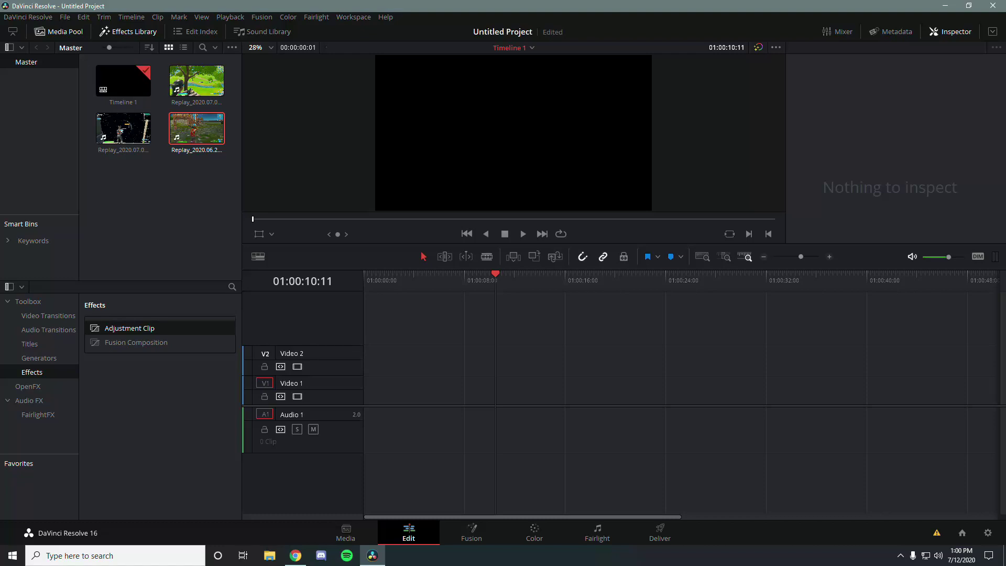
# - Place the 2020.07.01 replay clip on Video 1, split it at 01:00:23:22 and delete the part before the cut
pyautogui.moveTo(142, 137); pyautogui.dragTo(437, 393)
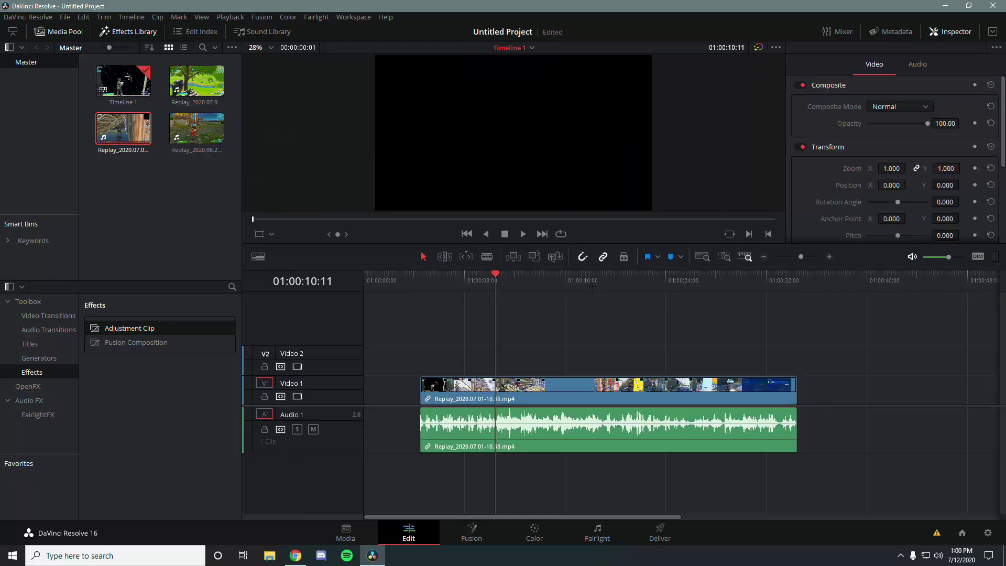
pyautogui.moveTo(636, 280); pyautogui.dragTo(686, 332)
pyautogui.hotkey('ctrl', 'b')
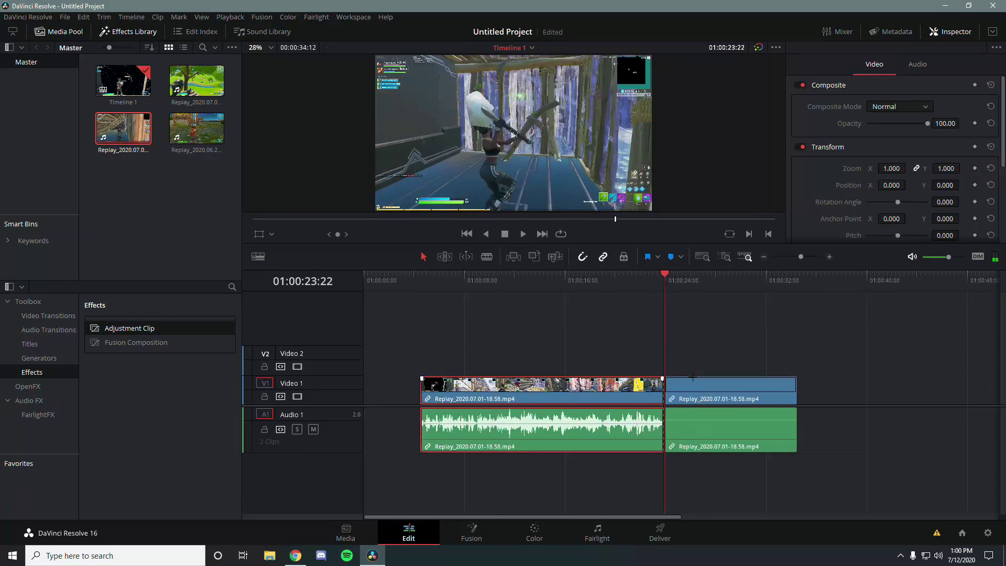
pyautogui.press('BackSpace')
# - Split the remaining replay clip at 01:00:27:20, delete the part after the cut and move the kept piece to the timeline start
pyautogui.click(721, 282)
pyautogui.moveTo(722, 283); pyautogui.dragTo(714, 302)
pyautogui.click(724, 387)
pyautogui.hotkey('ctrl', 'b')
pyautogui.click(731, 388)
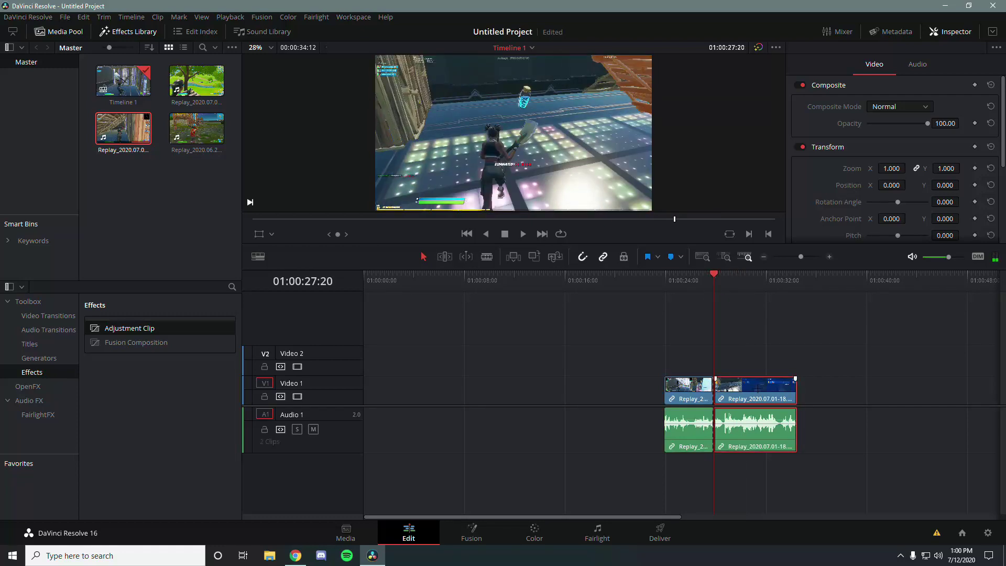
pyautogui.press('BackSpace')
pyautogui.moveTo(681, 390); pyautogui.dragTo(382, 390)
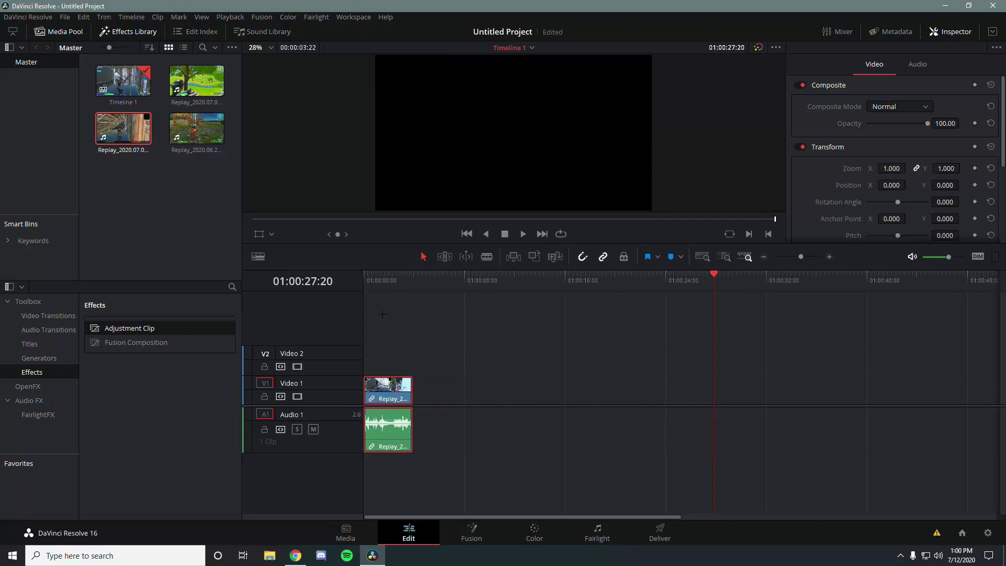
# - Play through the trimmed clip and add a marker on it at the hit frame, 01:00:02:14
pyautogui.press('Home')
pyautogui.press('space')
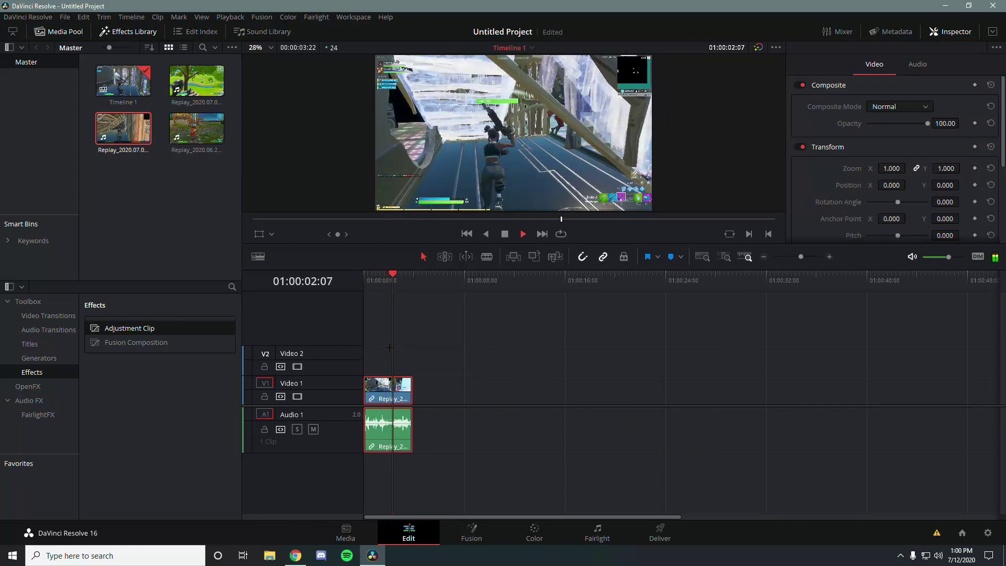
pyautogui.press('space')
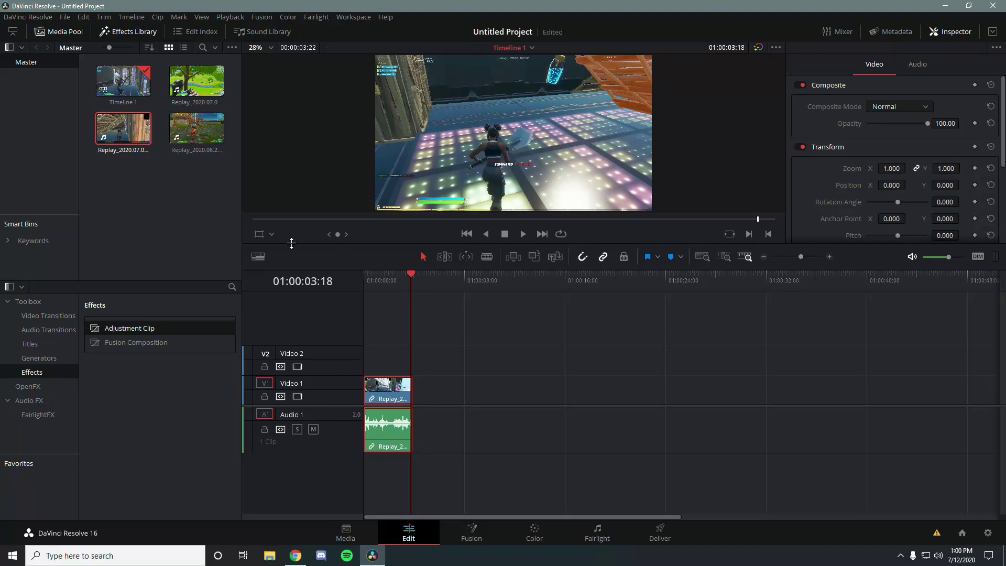
pyautogui.moveTo(411, 275); pyautogui.dragTo(401, 281)
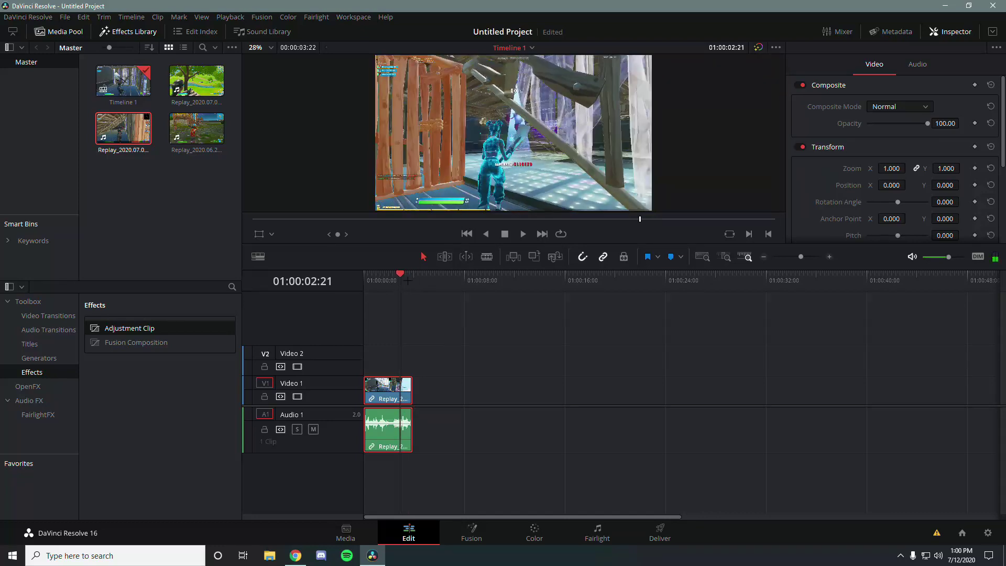
pyautogui.press('Left')
pyautogui.press('Left')
pyautogui.press('Left')
pyautogui.press('Left')
pyautogui.press('Left')
pyautogui.press('Left')
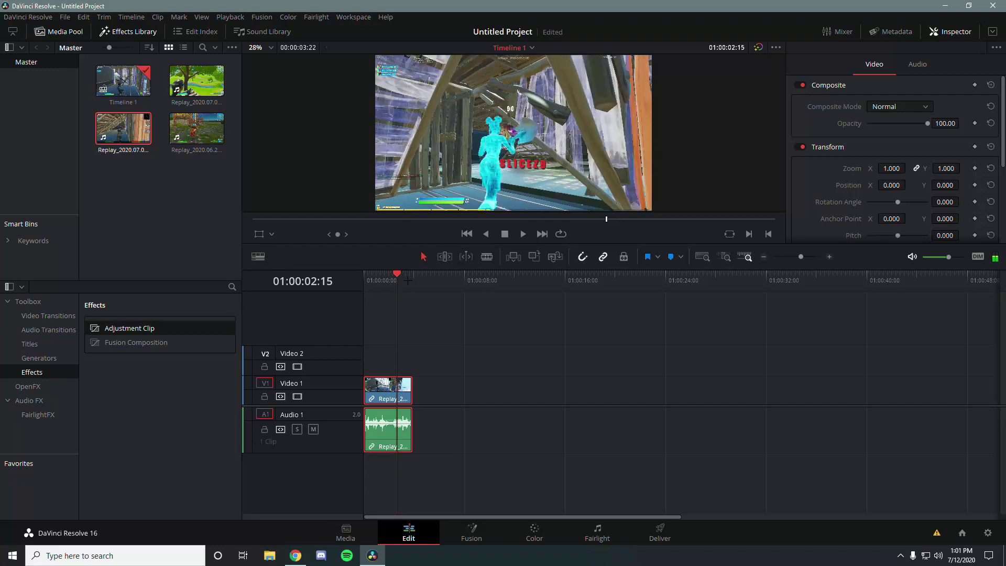
pyautogui.press('Left')
pyautogui.press('Left')
pyautogui.press('Left')
pyautogui.press('Right')
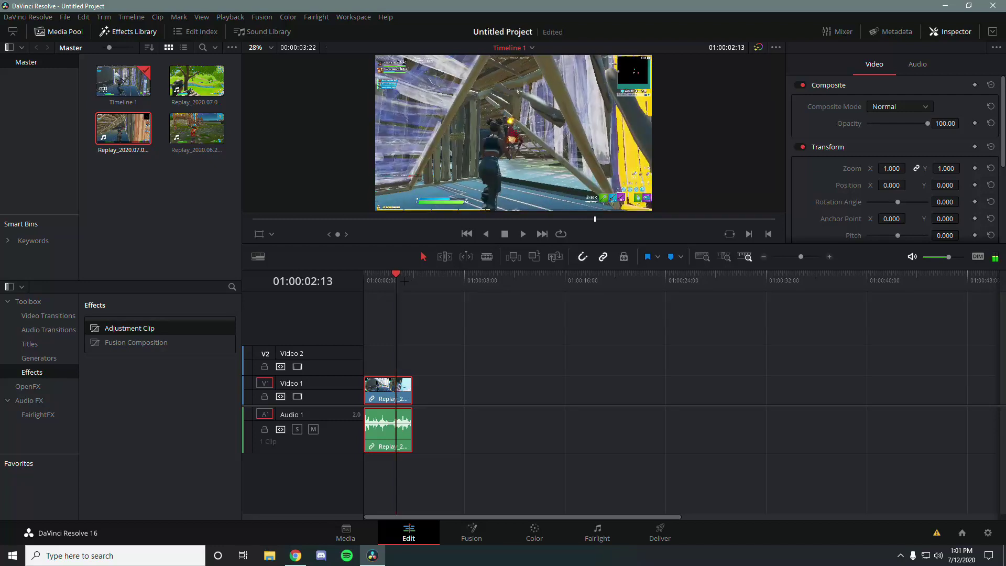
pyautogui.press('Right')
pyautogui.press('Right')
pyautogui.press('Left')
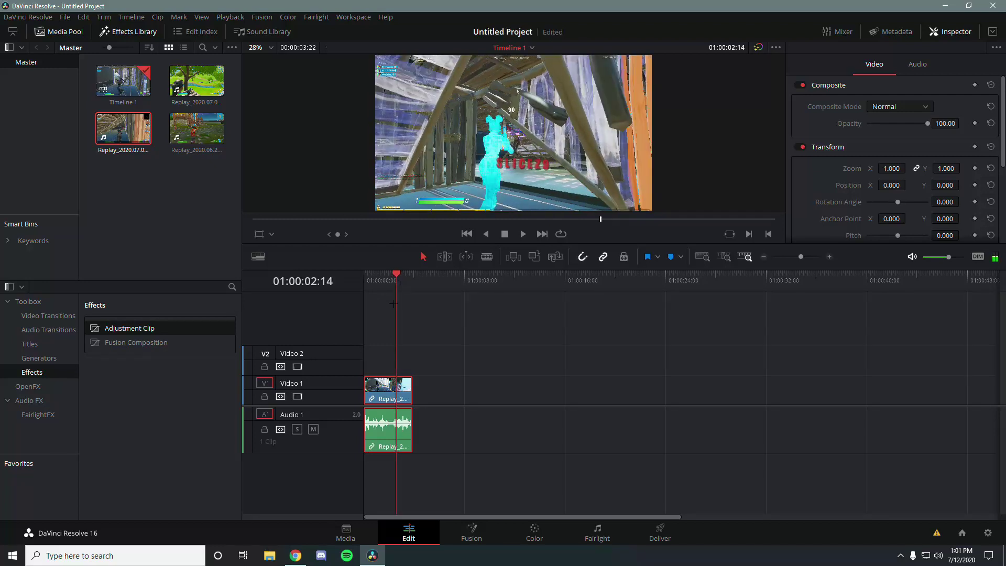
pyautogui.press('m')
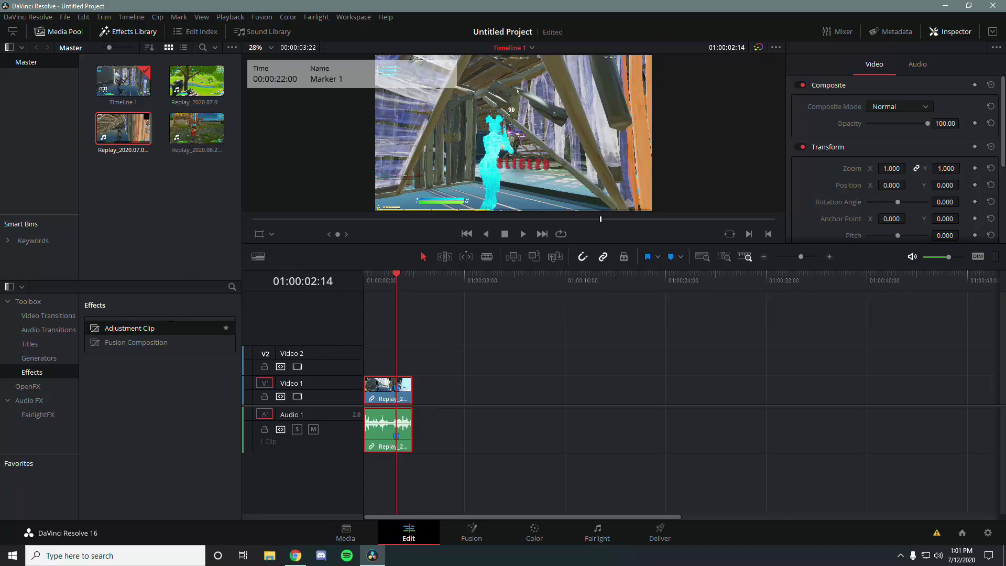
# - Hide the Media Pool and place an Adjustment Clip on Video 2 over the marked part of the replay clip
pyautogui.moveTo(173, 328); pyautogui.dragTo(129, 330)
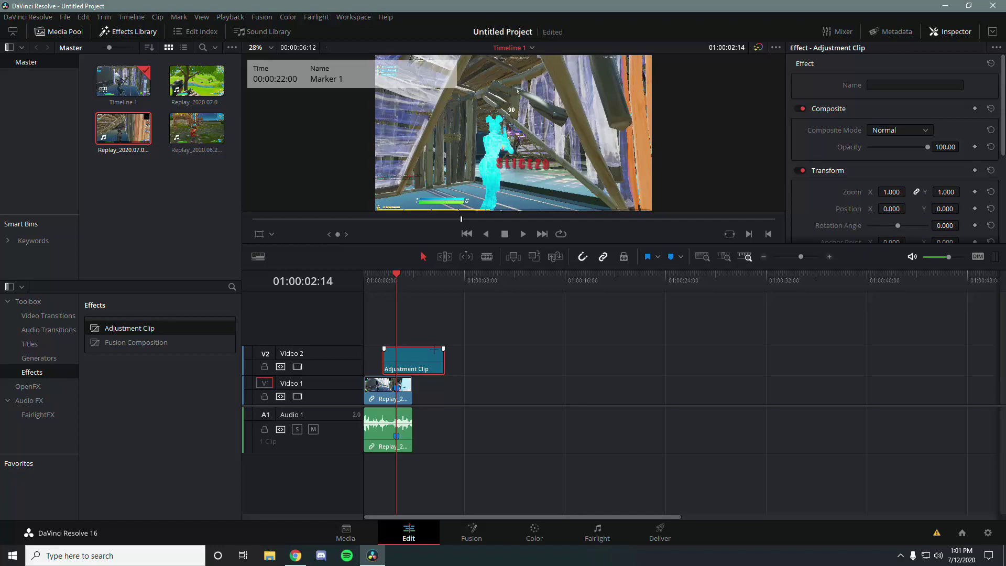
pyautogui.press('Delete')
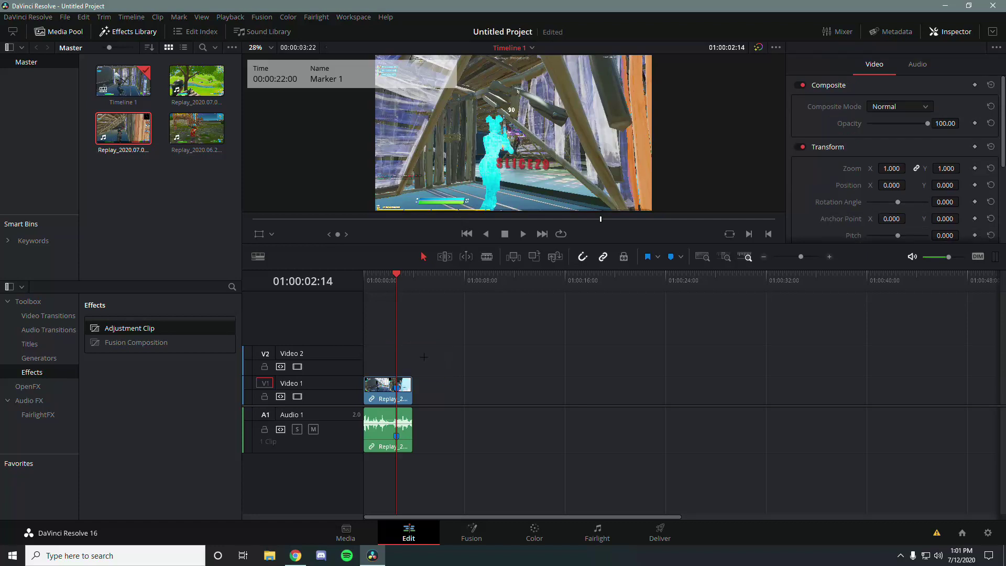
pyautogui.click(39, 31)
pyautogui.click(104, 32)
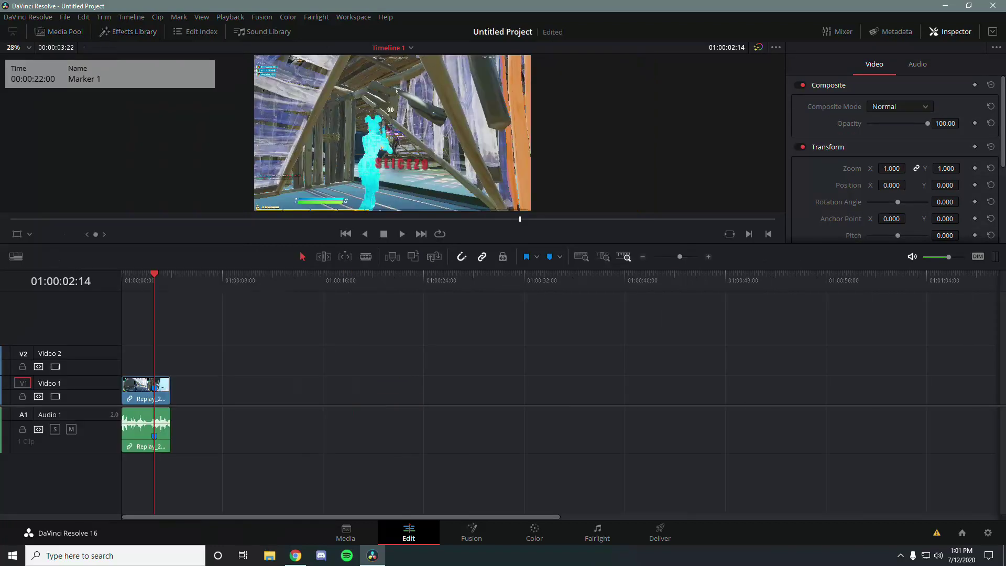
pyautogui.click(104, 31)
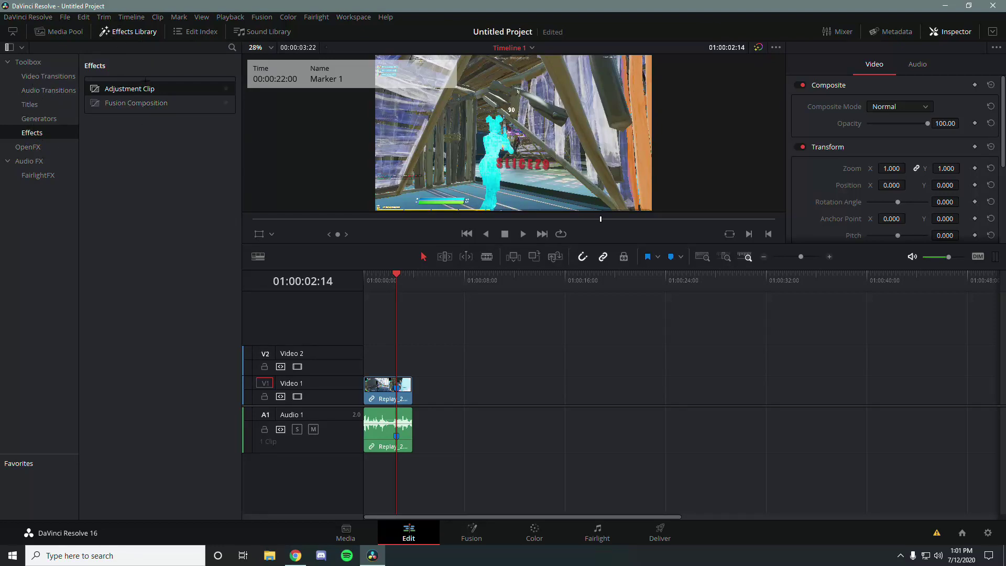
pyautogui.moveTo(131, 88); pyautogui.dragTo(381, 356)
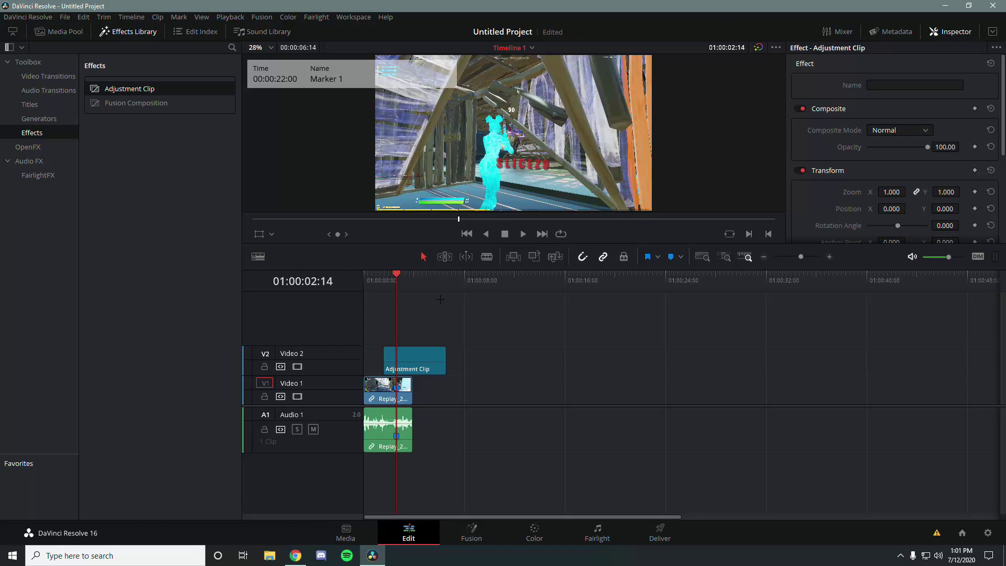
# - Split the adjustment clip at 01:00:02:03, shortly before the marker, and delete the part before the cut
pyautogui.press('Left')
pyautogui.press('Left')
pyautogui.press('Left')
pyautogui.press('Left')
pyautogui.press('Left')
pyautogui.press('Left')
pyautogui.press('Left')
pyautogui.press('Left')
pyautogui.press('Left')
pyautogui.press('Left')
pyautogui.press('Left')
pyautogui.press('Left')
pyautogui.press('Left')
pyautogui.press('Left')
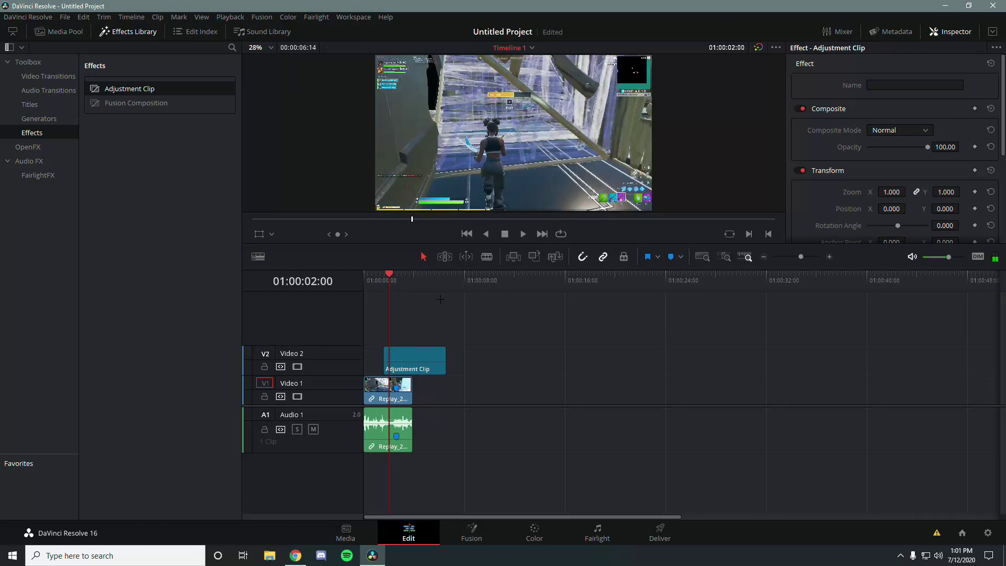
pyautogui.press('Right')
pyautogui.press('Right')
pyautogui.press('Right')
pyautogui.click(423, 352)
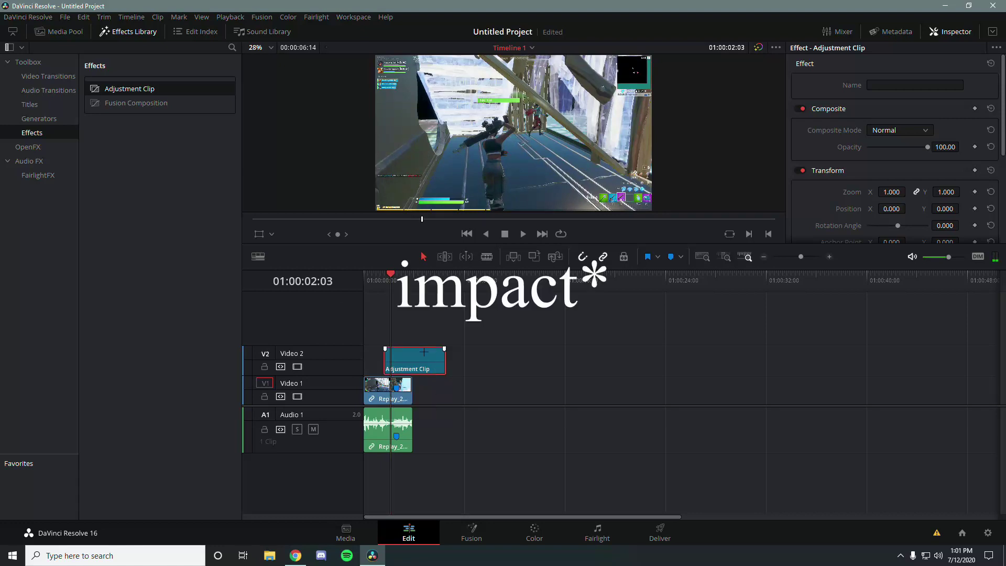
pyautogui.hotkey('ctrl', 'b')
pyautogui.press('BackSpace')
# - Split the adjustment clip at 01:00:03:18, near the end of the replay clip, and delete the excess after the cut
pyautogui.press('space')
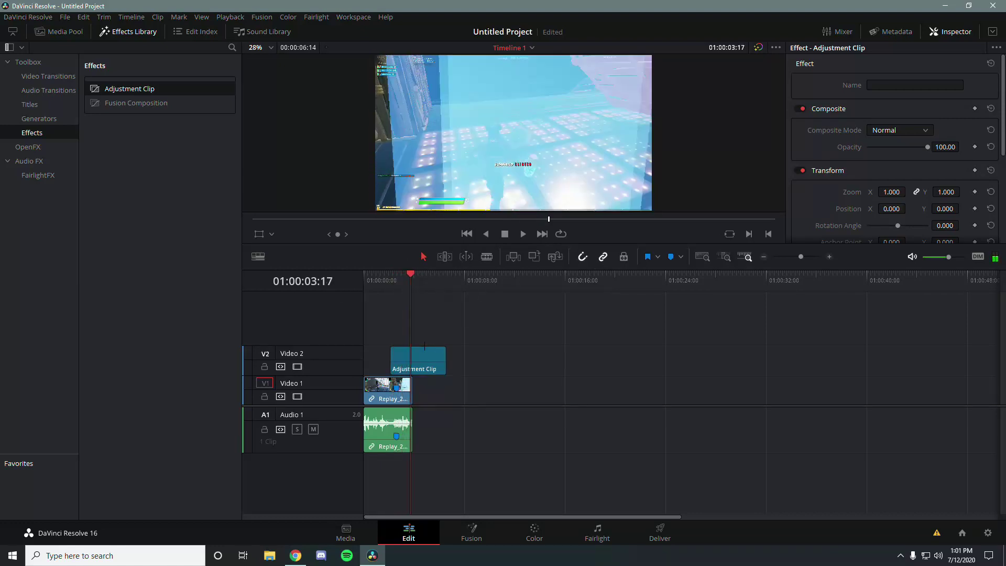
pyautogui.click(434, 359)
pyautogui.hotkey('ctrl', 'b')
pyautogui.click(433, 359)
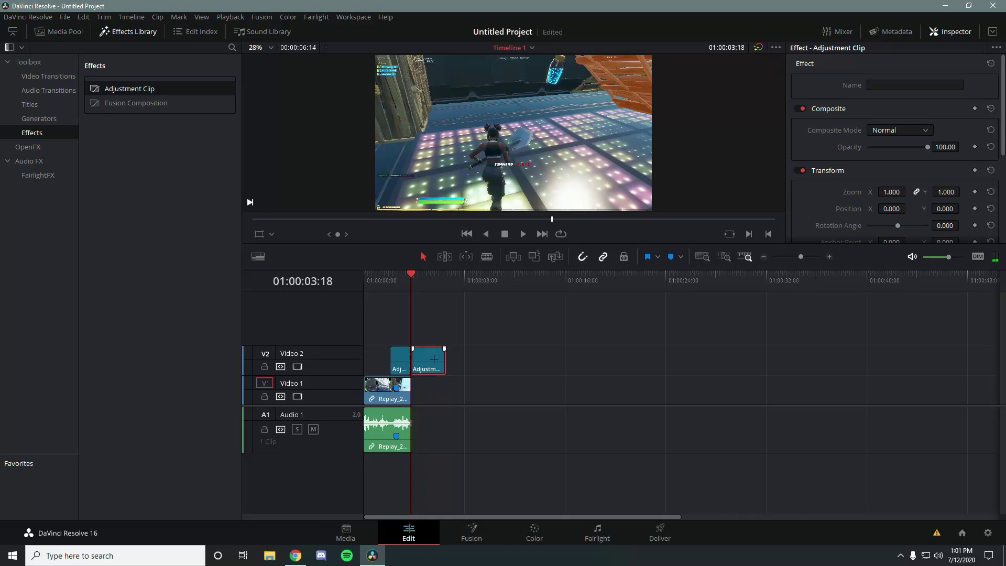
pyautogui.press('Delete')
# - Return the playhead to the marker at 01:00:02:14 and open the adjustment clip in Fusion
pyautogui.click(396, 278)
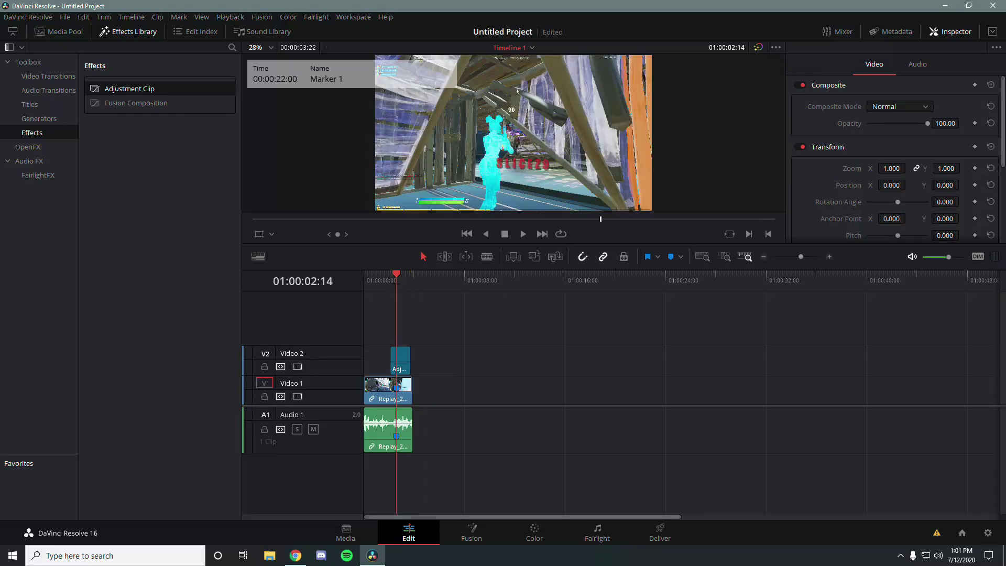
pyautogui.moveTo(800, 257); pyautogui.dragTo(808, 257)
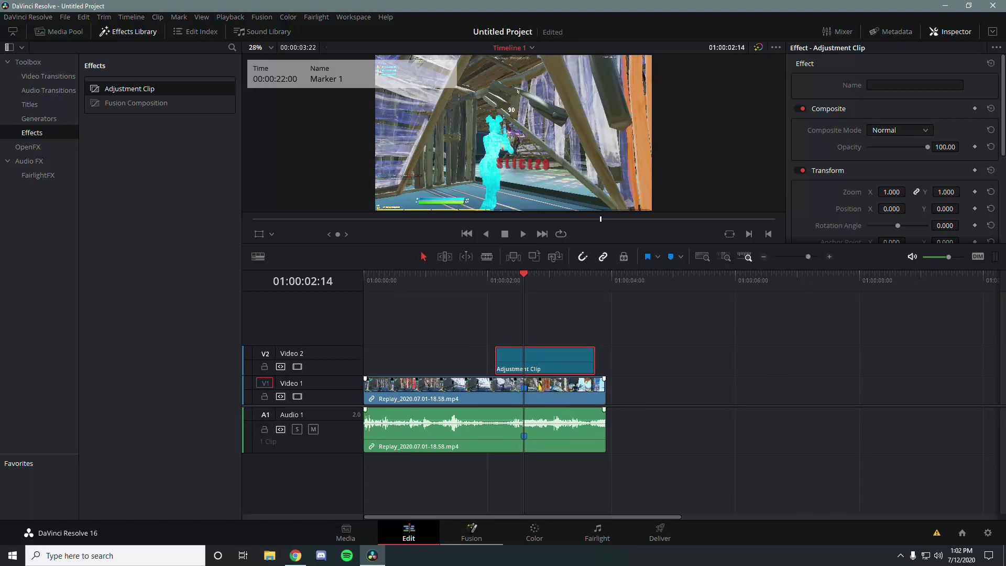
pyautogui.click(471, 532)
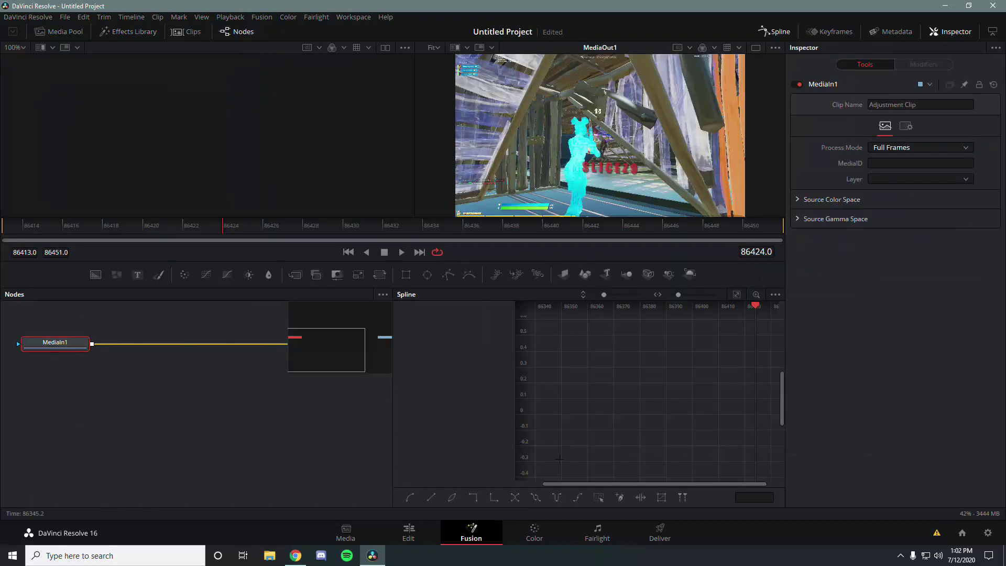
# - Insert a Glow node after MediaIn1 in the node graph
pyautogui.moveTo(264, 420); pyautogui.dragTo(231, 442)
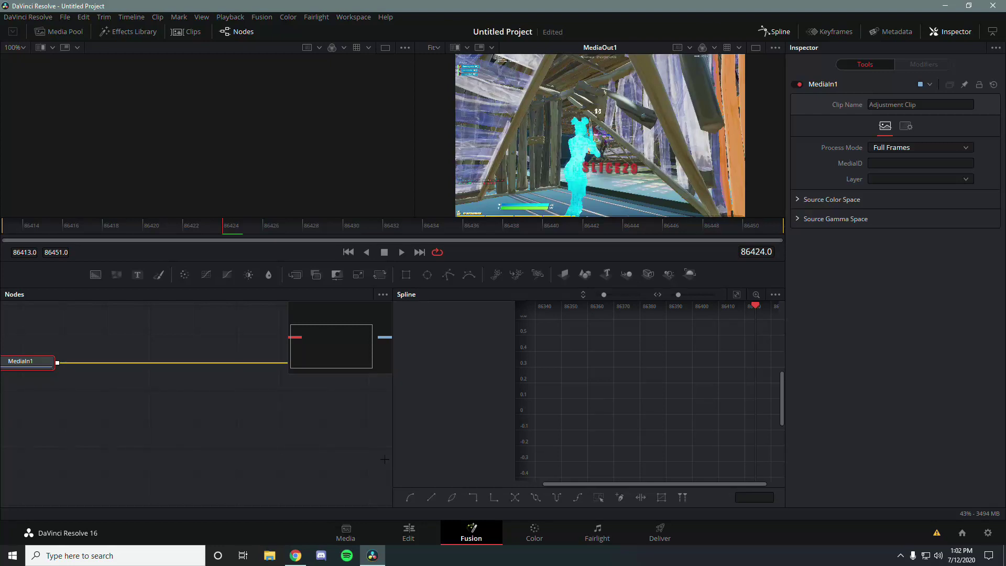
pyautogui.hotkey('shift', 'space')
pyautogui.write('glow')
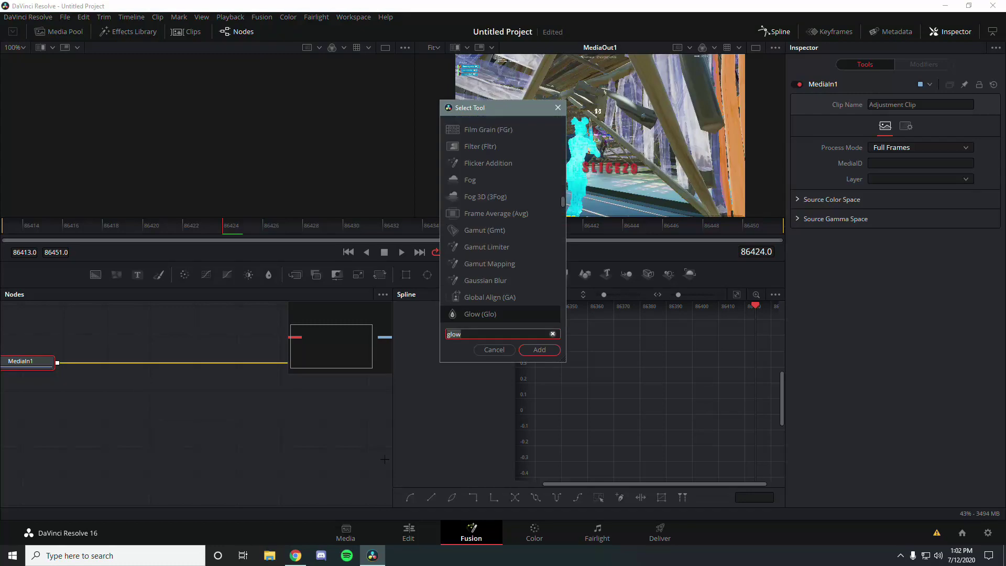
pyautogui.press('Return')
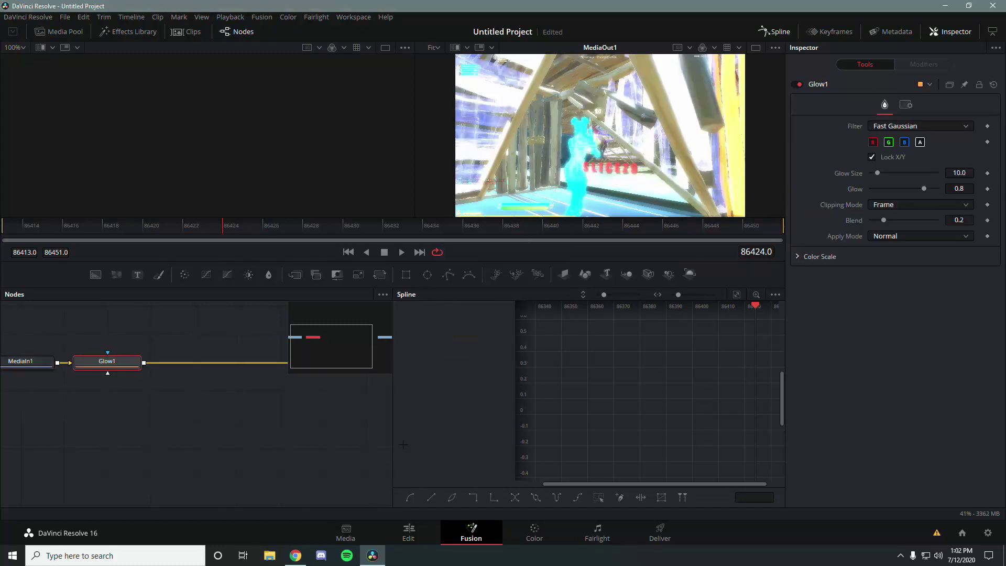
# - Set the Glow node's Blend to 0.0 and keyframe it at frames 86424, 86421 and 86437
pyautogui.moveTo(883, 220); pyautogui.dragTo(871, 220)
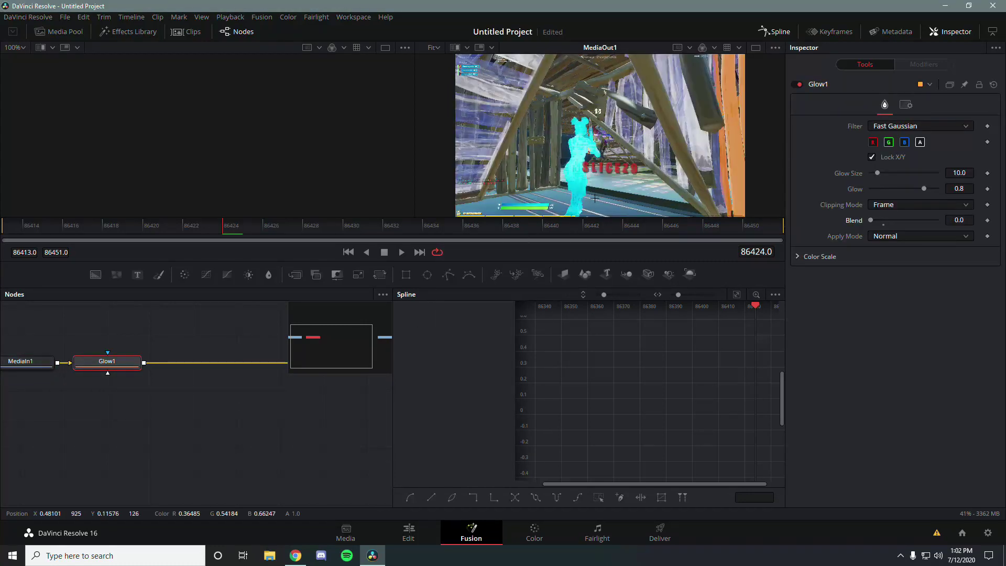
pyautogui.click(987, 220)
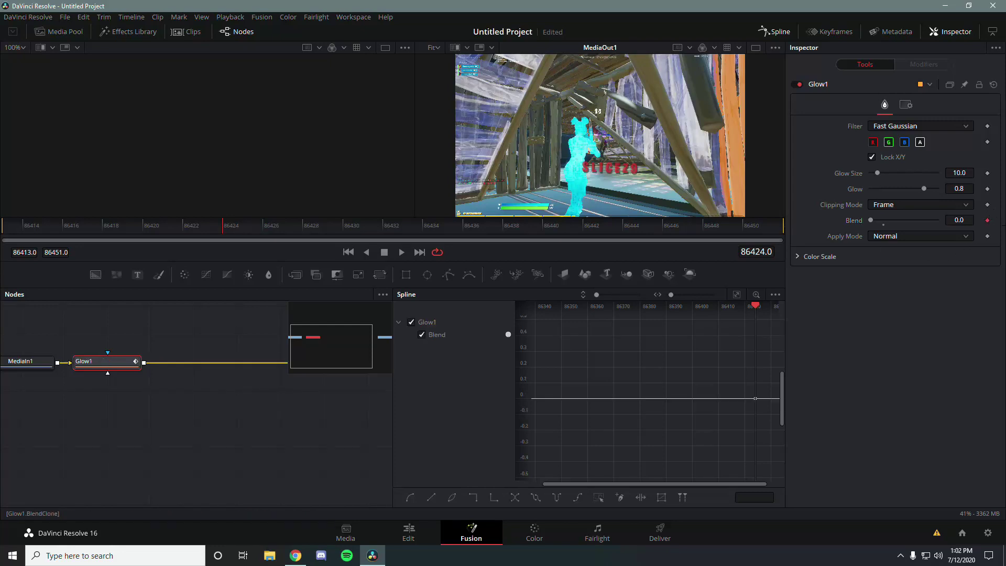
pyautogui.press('Left')
pyautogui.press('Left')
pyautogui.press('Left')
pyautogui.click(987, 220)
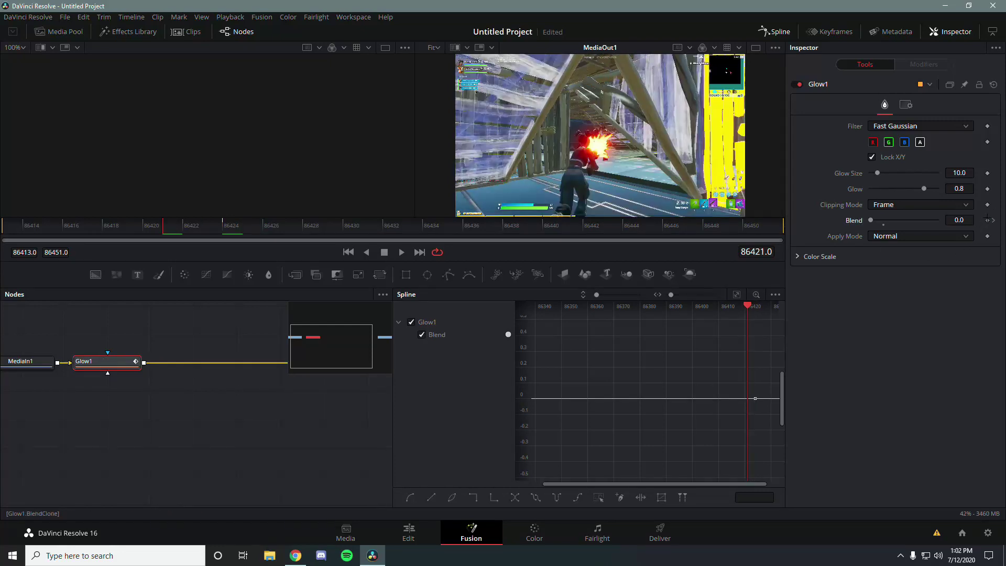
pyautogui.press('space')
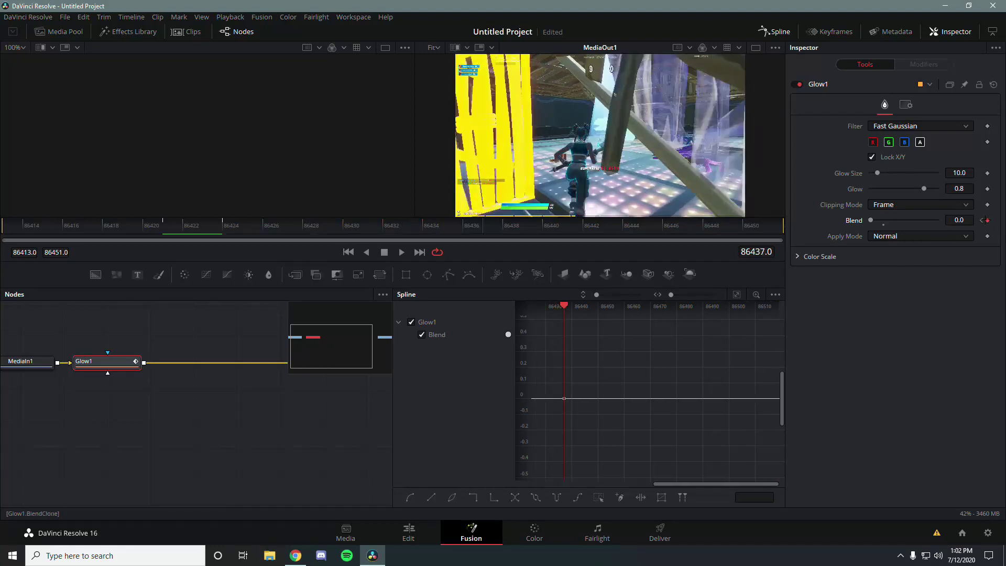
pyautogui.click(987, 220)
# - Set the Glow's Blend to 0.1 at the middle keyframe, frame 86424, and play back the flash
pyautogui.click(983, 220)
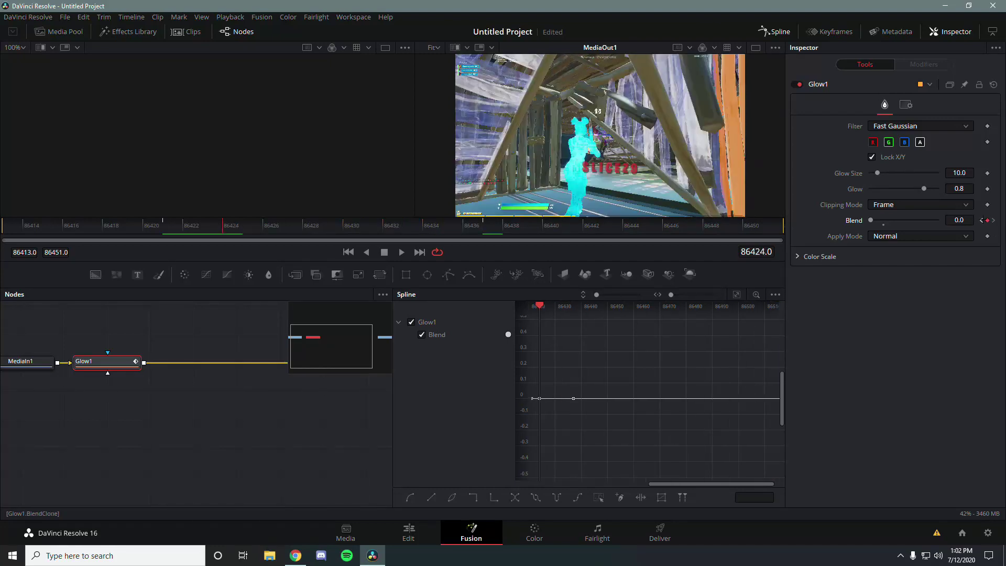
pyautogui.click(878, 220)
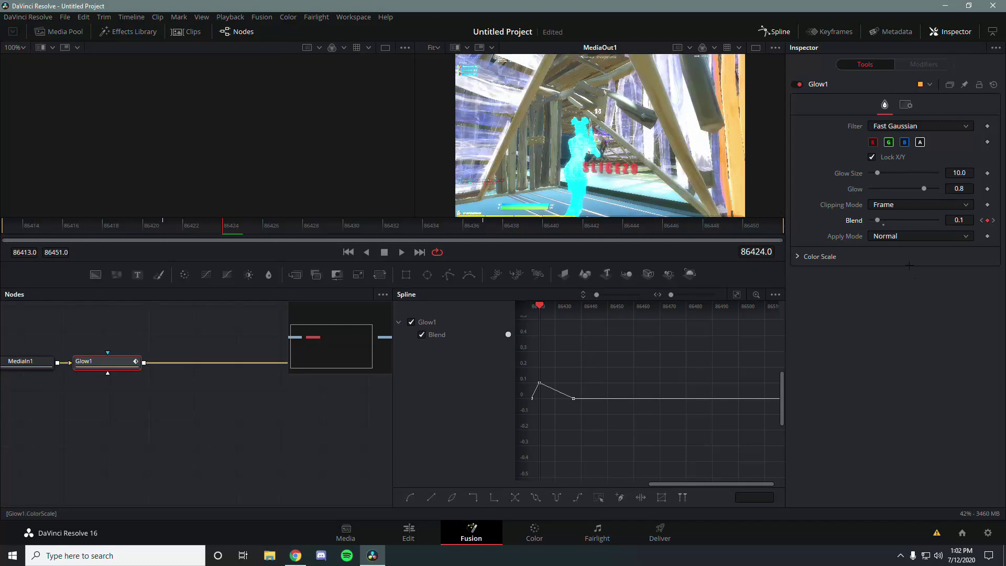
pyautogui.click(192, 226)
pyautogui.press('space')
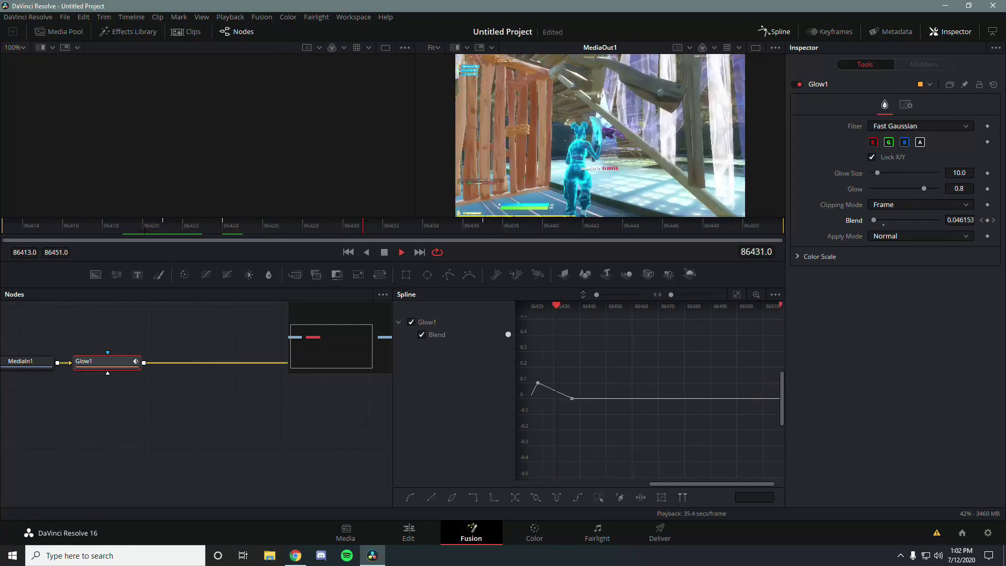
# - Insert a Transform node after Glow1 in the node graph
pyautogui.hotkey('shift', 'space')
pyautogui.write('glow')
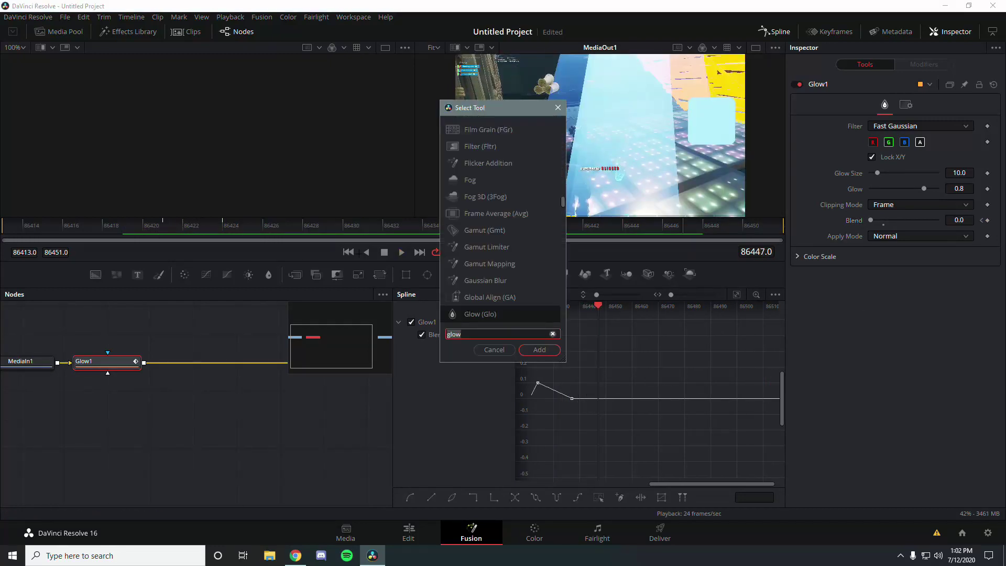
pyautogui.write('transform')
pyautogui.press('Return')
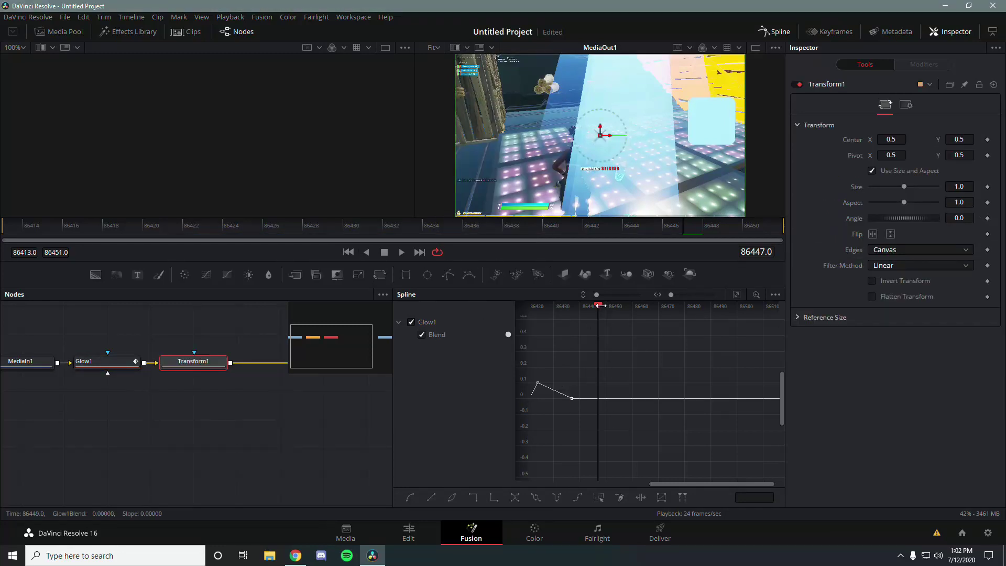
# - Keyframe the Transform's Size at 1.0 on the Glow's three keyframe positions, frames 86424, 86421 and 86437
pyautogui.moveTo(598, 314); pyautogui.dragTo(537, 320)
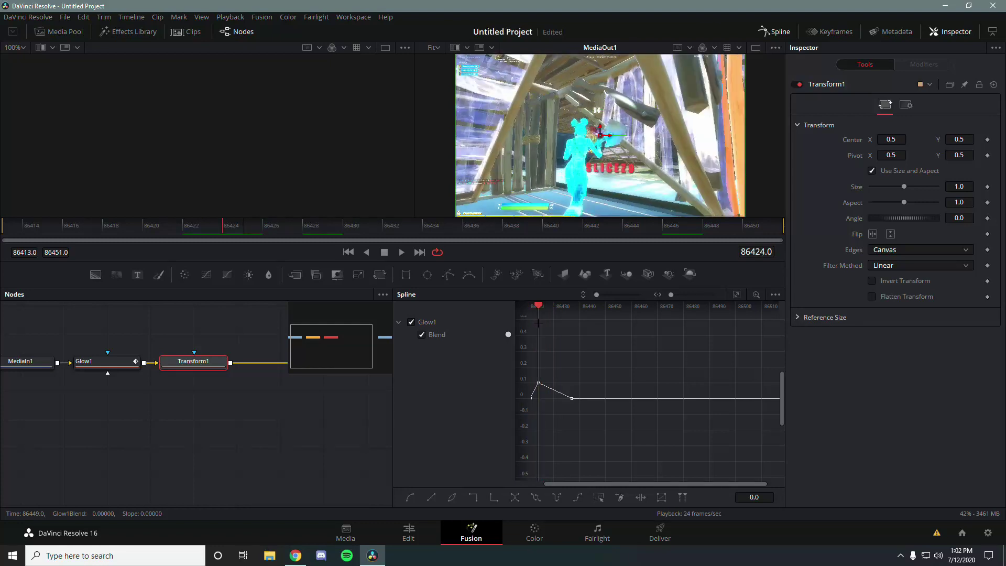
pyautogui.click(986, 186)
pyautogui.press('Left')
pyautogui.press('Left')
pyautogui.press('Left')
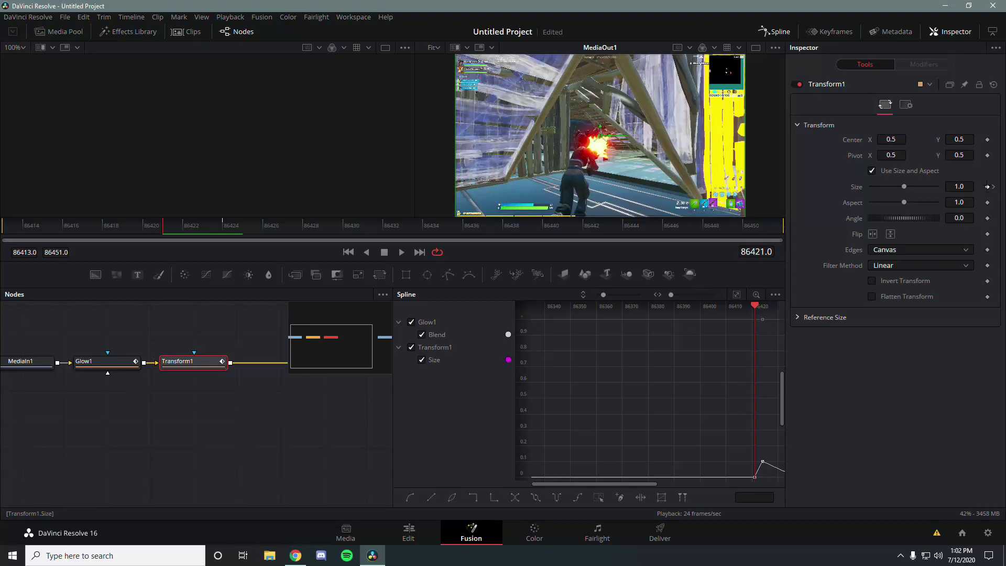
pyautogui.press('space')
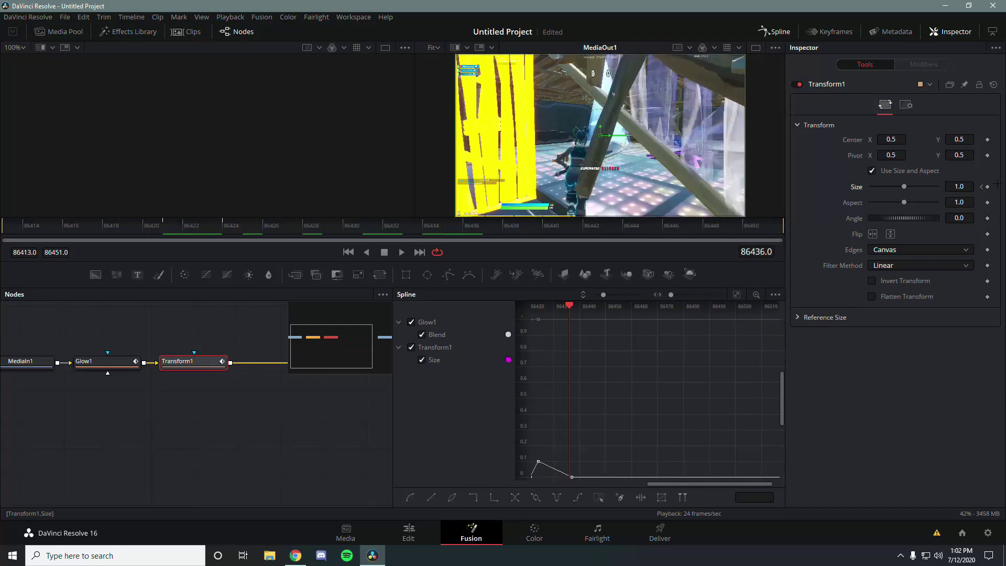
pyautogui.press('space')
# - Set the Transform's Size to 1.3 at the middle keyframe, frame 86424, and play back the zoom
pyautogui.click(981, 187)
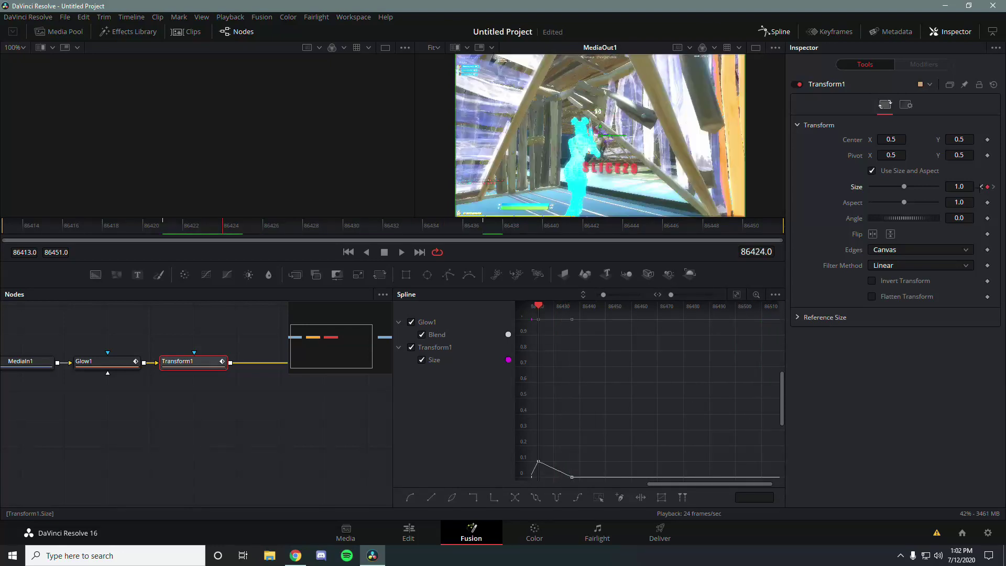
pyautogui.doubleClick(958, 186)
pyautogui.write('1.3')
pyautogui.press('Return')
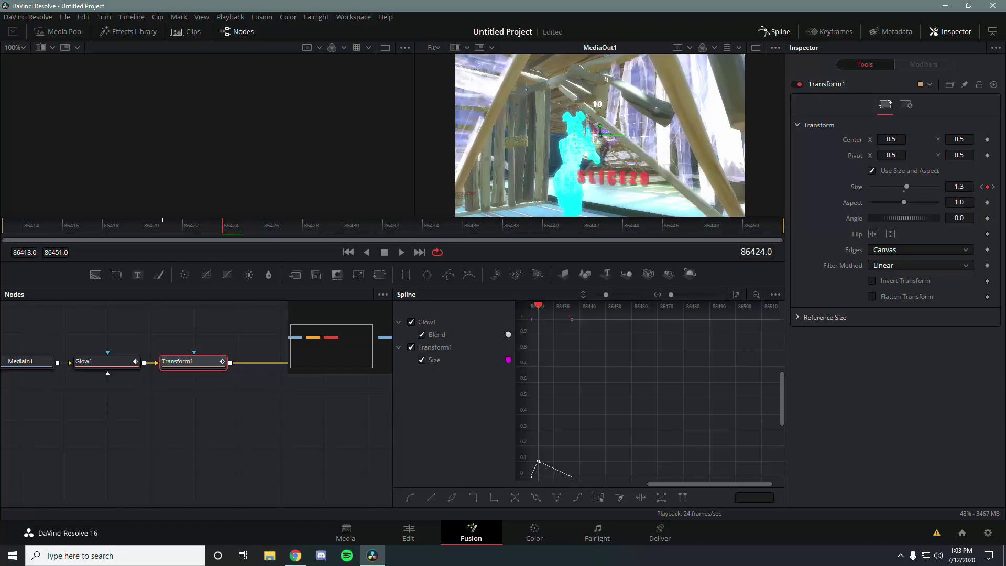
pyautogui.press('space')
pyautogui.moveTo(111, 221); pyautogui.dragTo(63, 223)
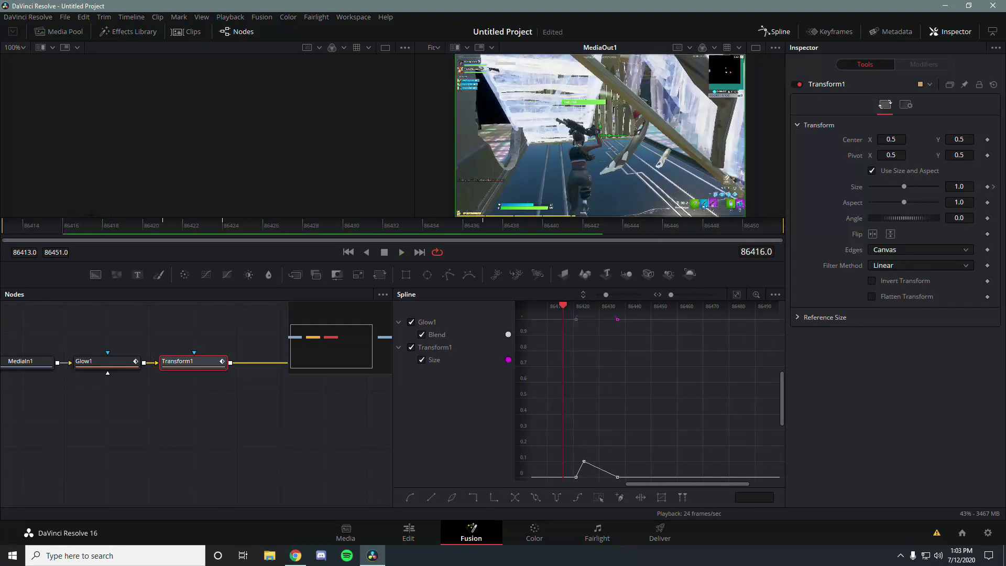
# - Smooth the Transform's Size keyframes in the spline and pull the middle keyframe's handles straight down into a sharp peak
pyautogui.scroll(4, 636, 375)
pyautogui.moveTo(638, 412); pyautogui.dragTo(538, 317)
pyautogui.hotkey('shift', 's')
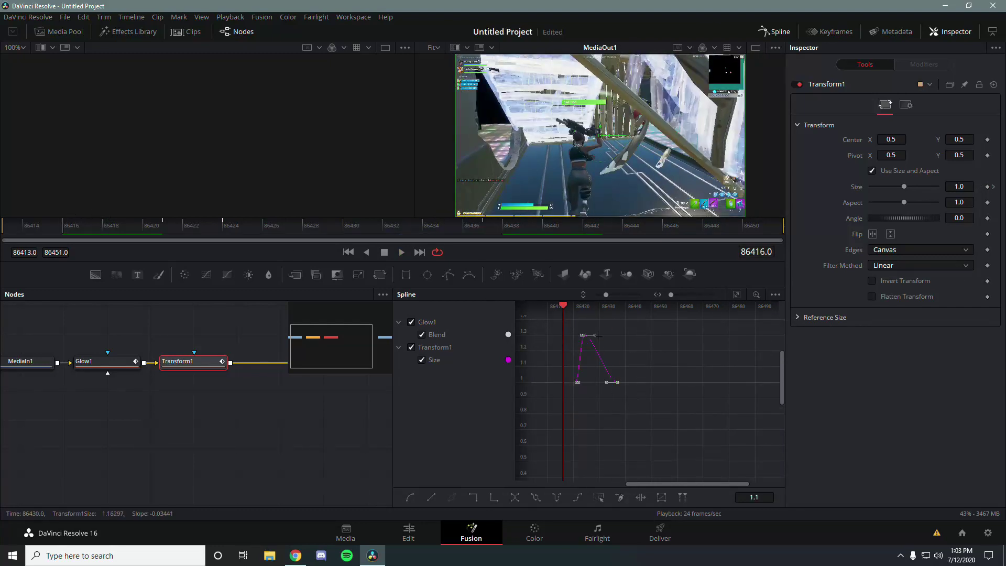
pyautogui.moveTo(594, 335); pyautogui.dragTo(579, 382)
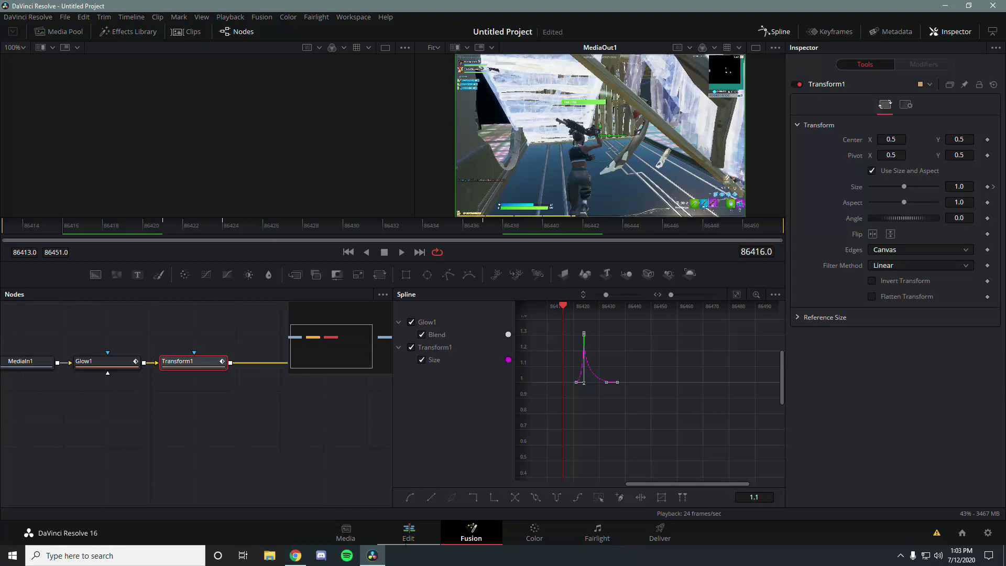
# - Return to the edit timeline and add a marker to the adjustment clip at 01:00:02:14, aligned with the replay clip's marker
pyautogui.click(409, 532)
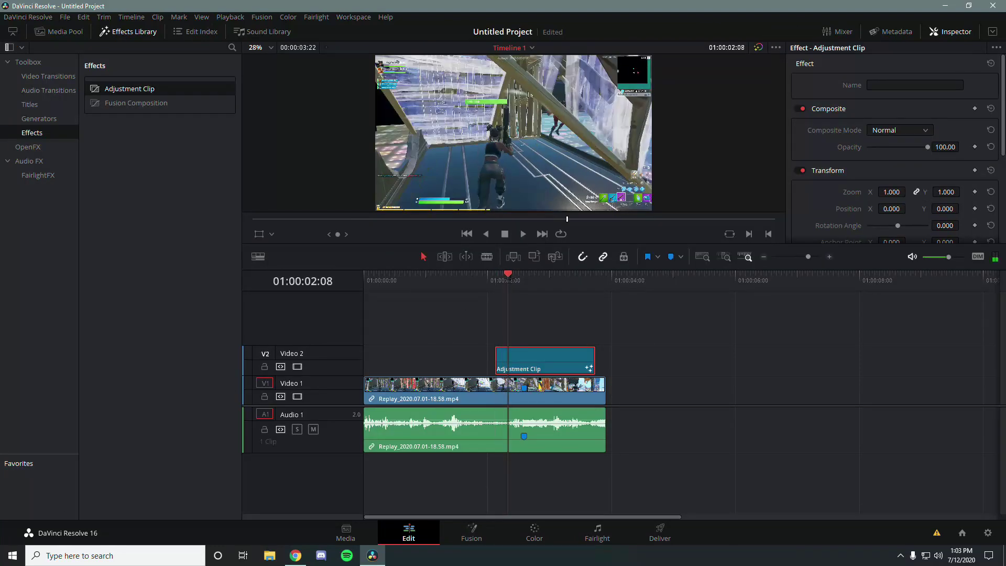
pyautogui.moveTo(519, 276)
pyautogui.mouseDown()
pyautogui.moveTo(511, 276)
pyautogui.moveTo(523, 276)
pyautogui.mouseUp()
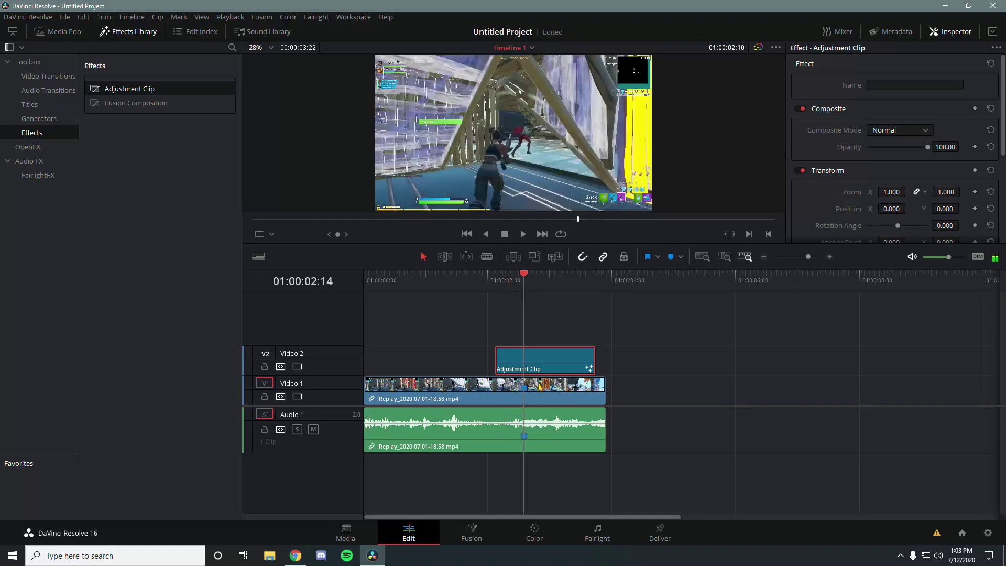
pyautogui.click(471, 532)
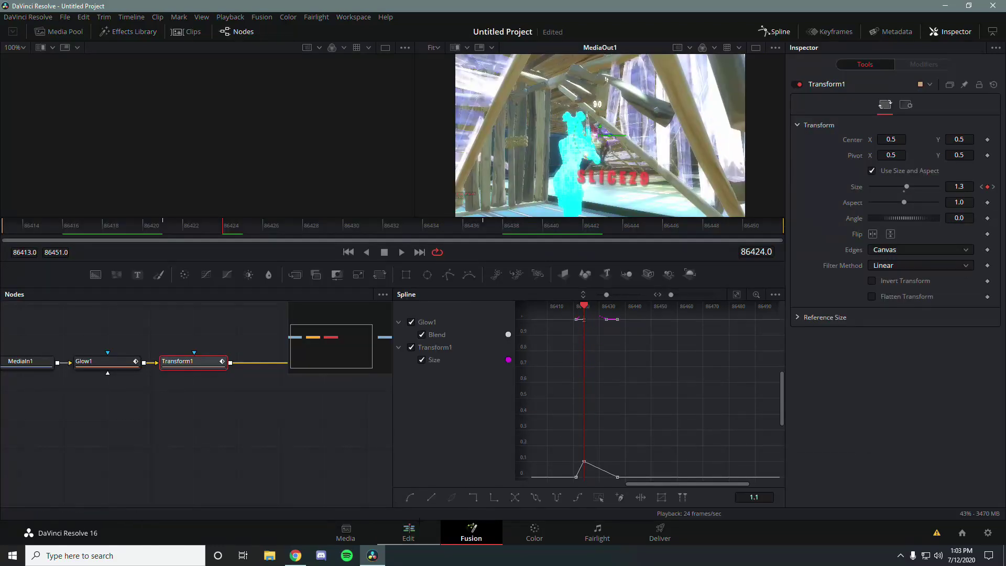
pyautogui.click(408, 532)
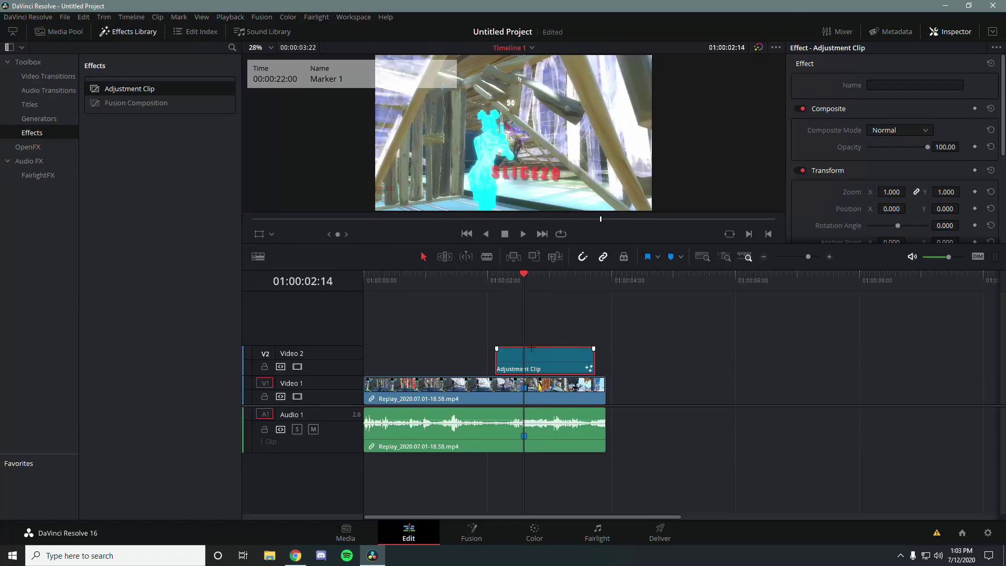
pyautogui.press('m')
# - Add Replay_2020.06.20-19.26.mp4 to Video 1 after the first clip and cut away everything before 01:00:24:14
pyautogui.click(58, 32)
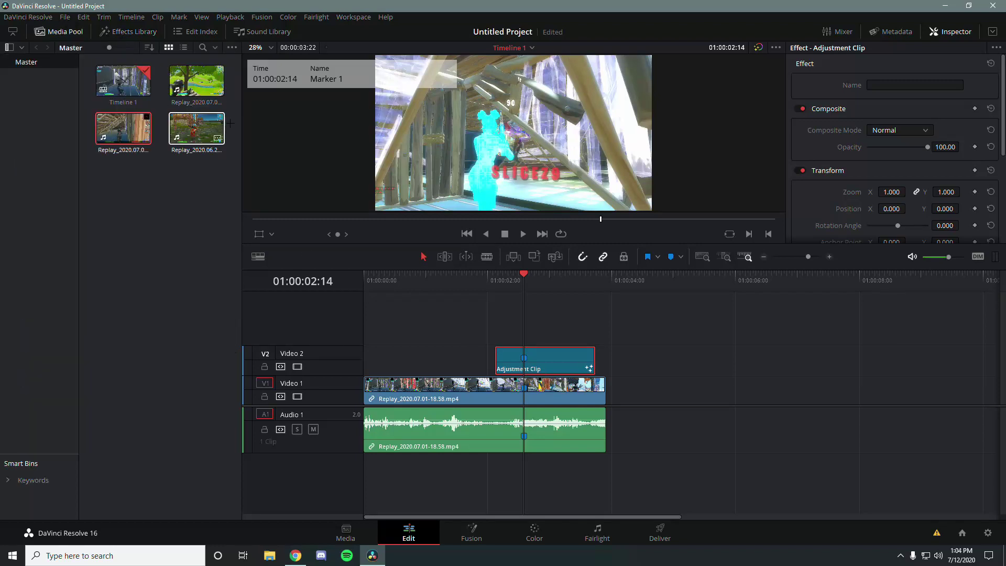
pyautogui.moveTo(196, 128); pyautogui.dragTo(686, 401)
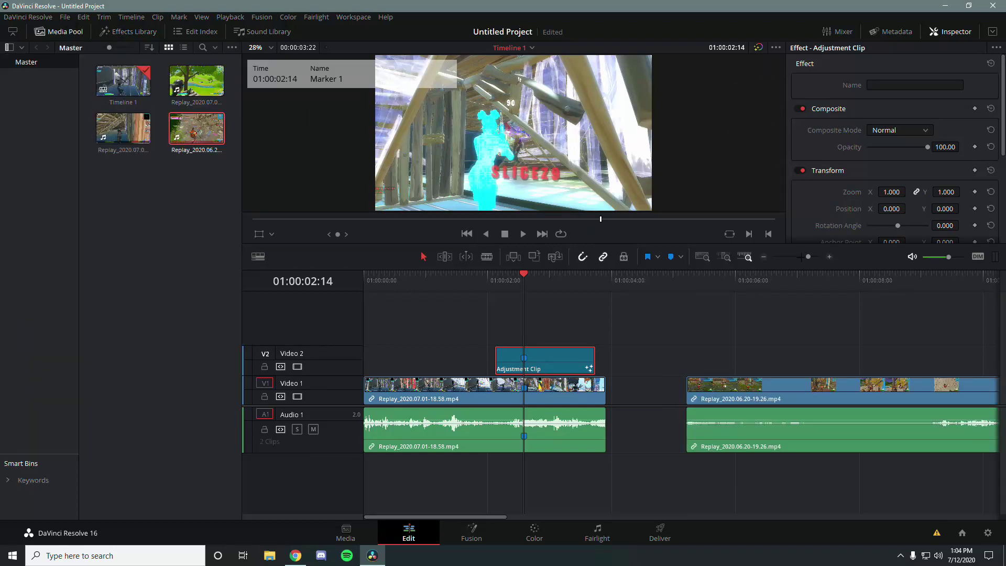
pyautogui.click(801, 256)
pyautogui.moveTo(673, 283); pyautogui.dragTo(674, 314)
pyautogui.click(702, 393)
pyautogui.hotkey('ctrl', 'b')
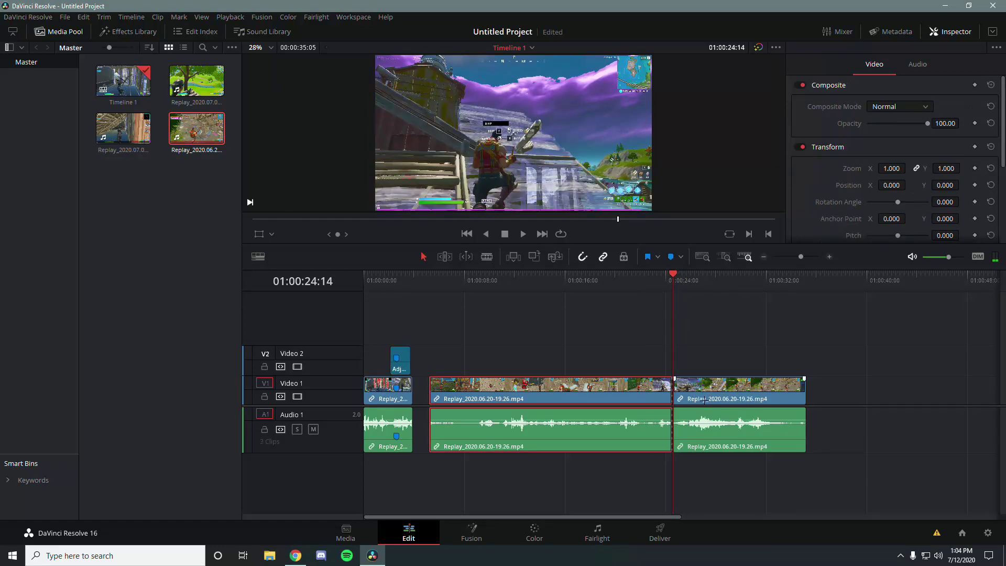
pyautogui.press('BackSpace')
# - Play the second replay clip, split it at 01:00:28:10 and delete the part after the cut
pyautogui.press('space')
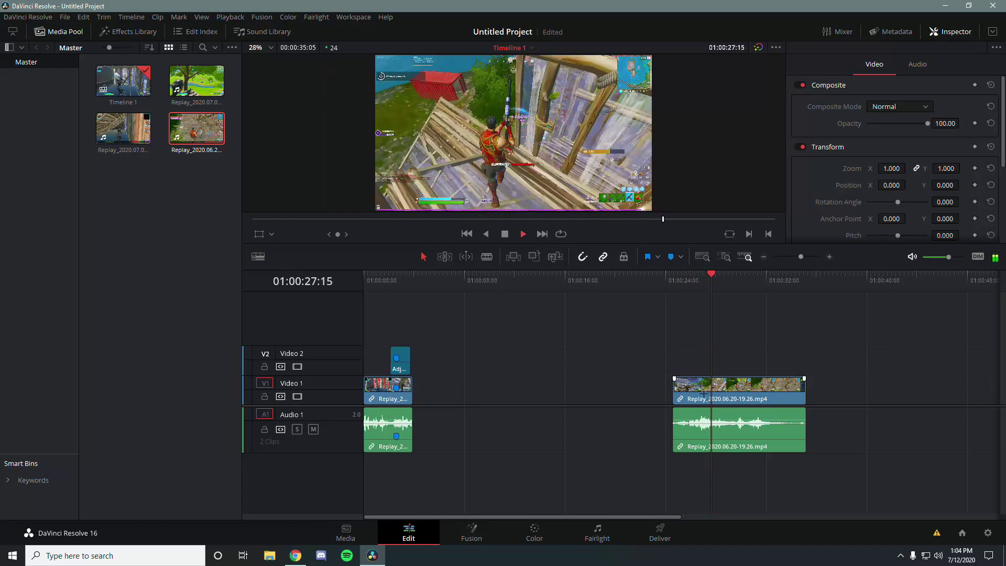
pyautogui.press('space')
pyautogui.click(747, 393)
pyautogui.hotkey('ctrl', 'b')
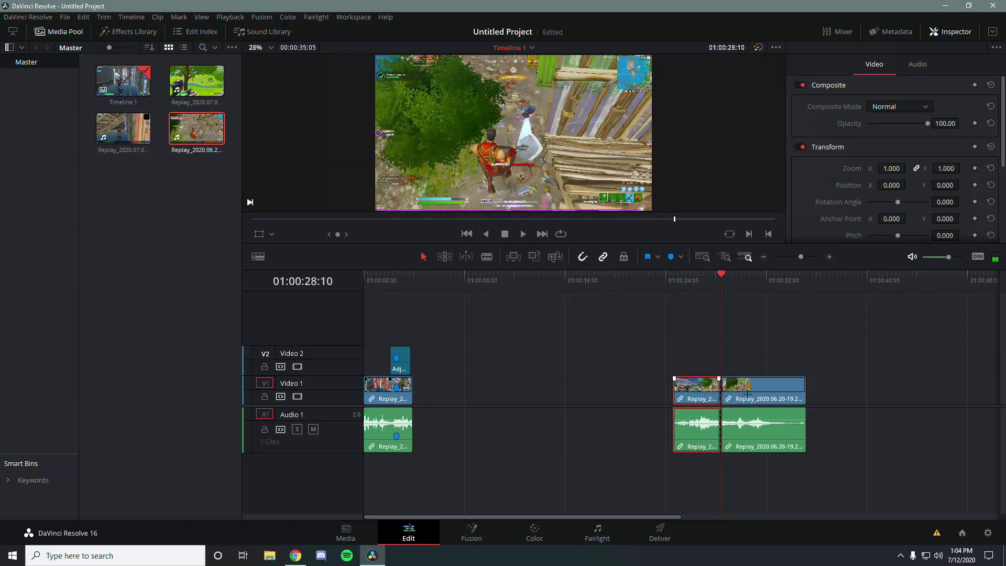
pyautogui.click(747, 393)
pyautogui.press('BackSpace')
# - Move the trimmed second replay clip directly against the end of the first clip and place the playhead at 01:00:05:20
pyautogui.moveTo(711, 395); pyautogui.dragTo(450, 396)
pyautogui.click(432, 292)
pyautogui.click(437, 283)
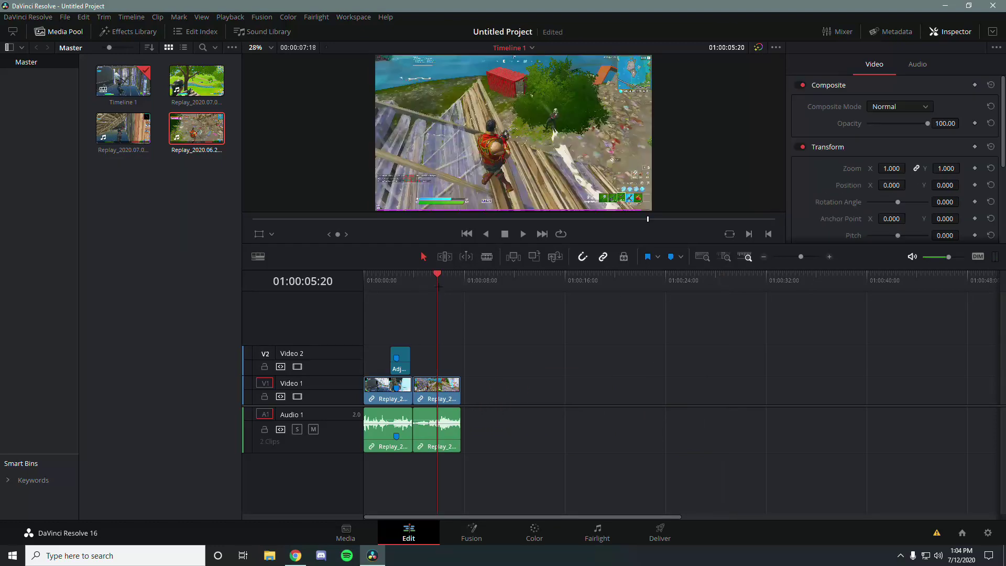
# - Select and copy the adjustment clip above the first replay clip
pyautogui.click(809, 257)
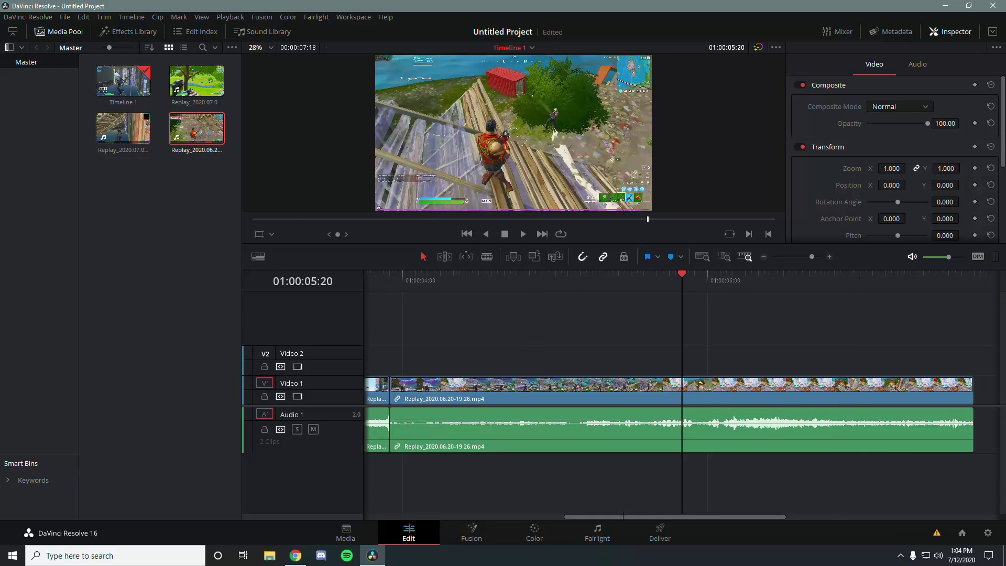
pyautogui.scroll(2, 535, 356)
pyautogui.hscroll(-2, 517, 354)
pyautogui.click(517, 354)
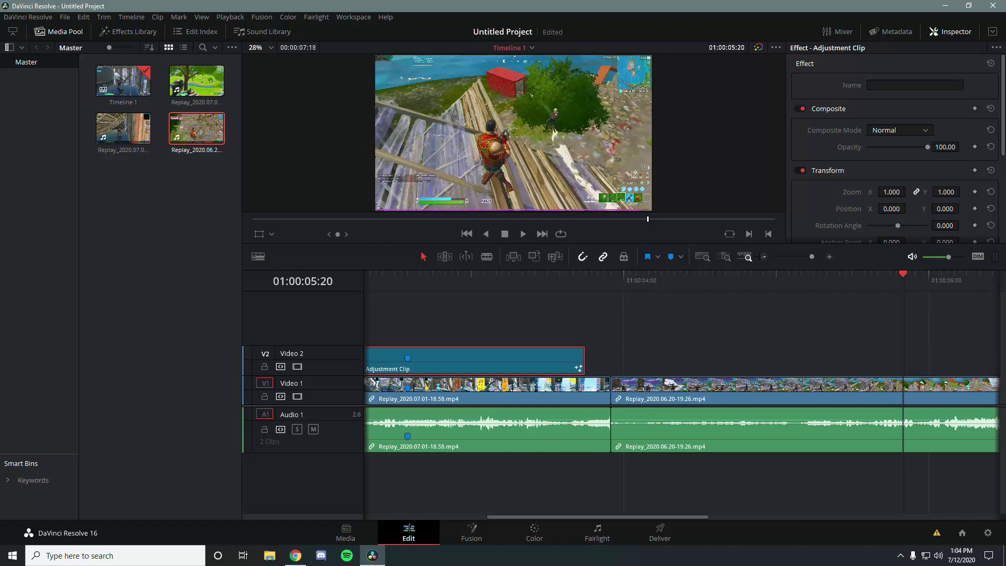
# - Find the elimination hit frame in the second replay clip and add a marker to that clip at 01:00:06:02
pyautogui.scroll(-2, 464, 357)
pyautogui.click(667, 294)
pyautogui.moveTo(694, 273); pyautogui.dragTo(704, 274)
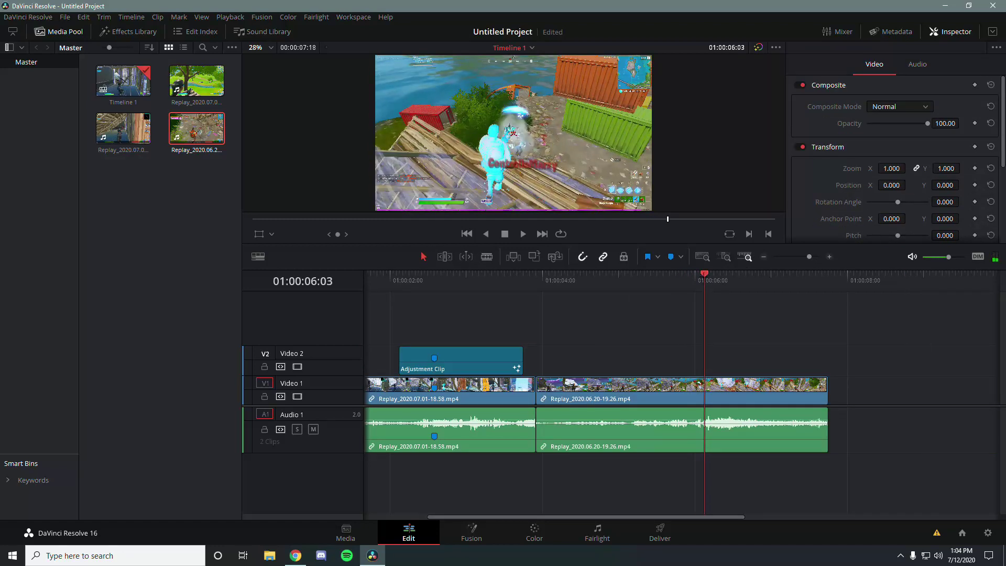
pyautogui.moveTo(704, 274); pyautogui.dragTo(707, 270)
pyautogui.press('Left')
pyautogui.press('Left')
pyautogui.press('Left')
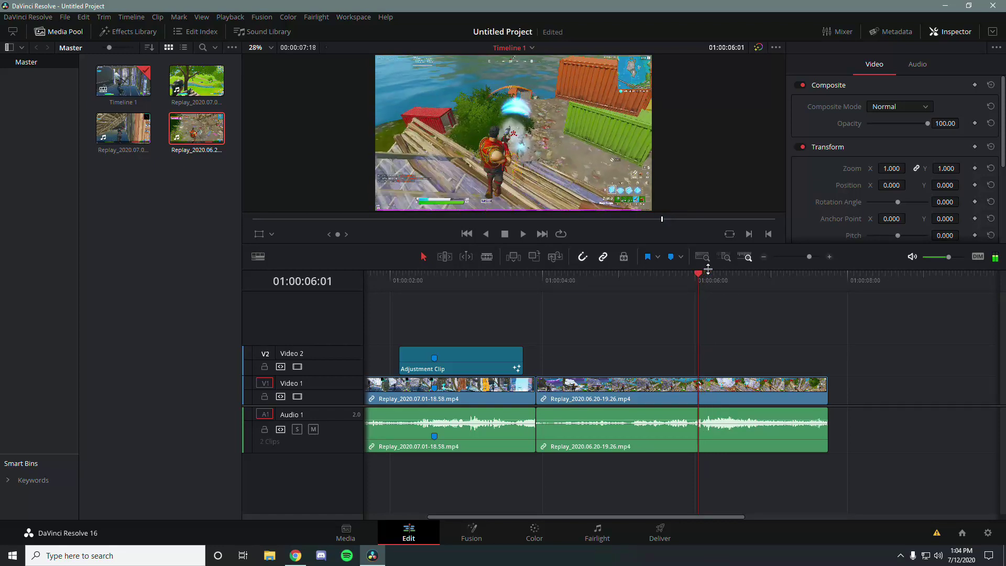
pyautogui.press('Right')
pyautogui.click(730, 399)
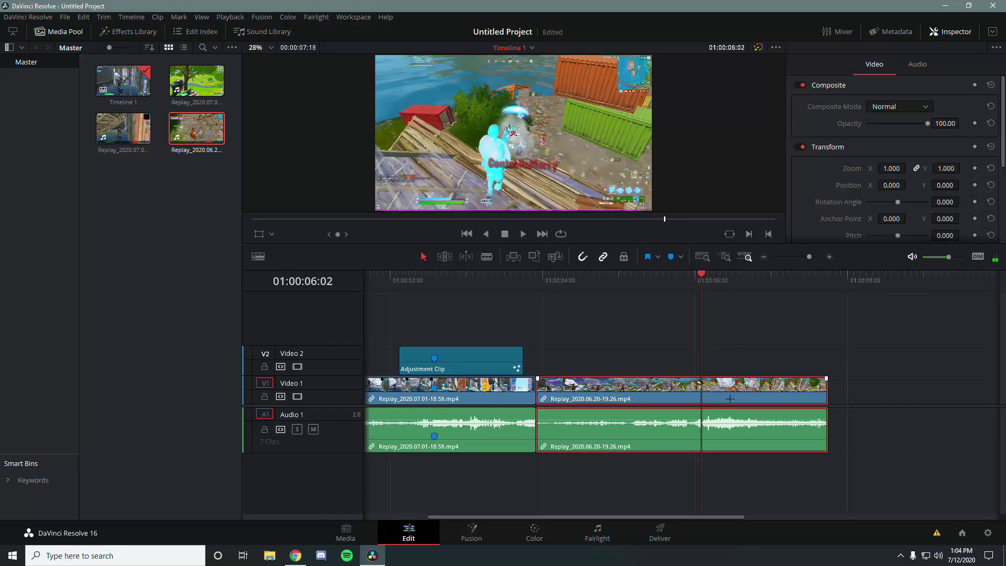
pyautogui.press('m')
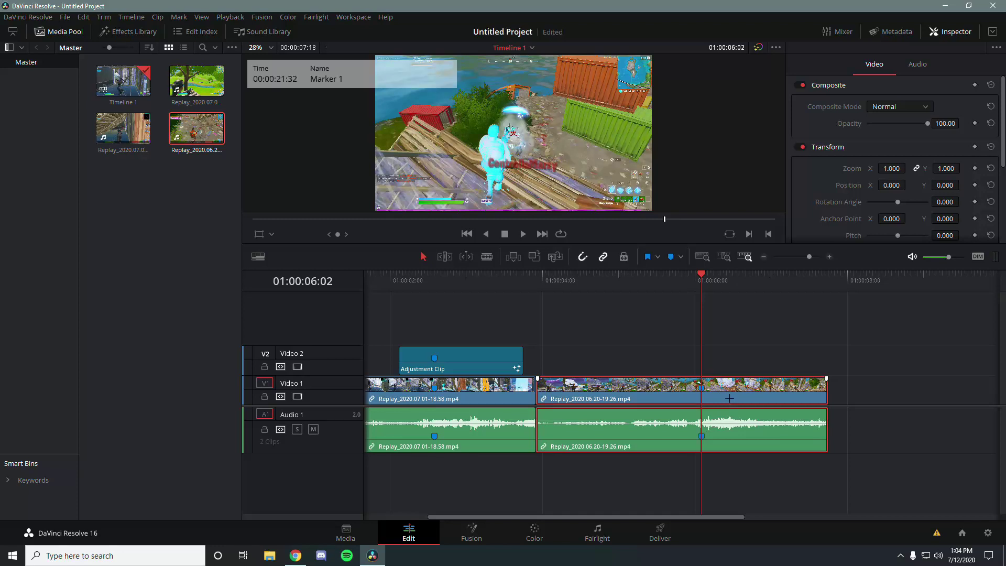
# - Paste the adjustment clip above the second replay clip and slide it so its marker aligns with the clip marker at 01:00:06:02
pyautogui.hotkey('ctrl', 'v')
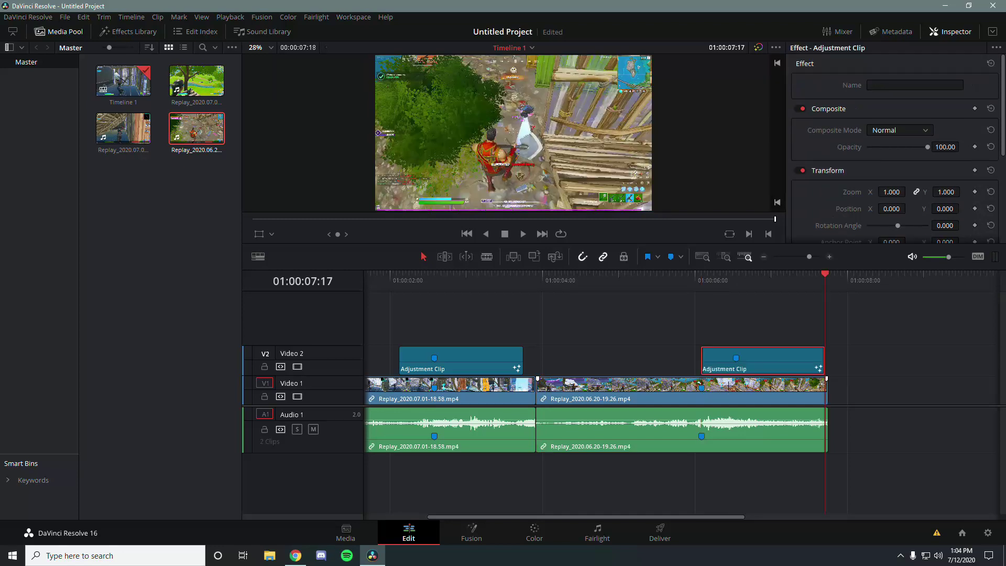
pyautogui.click(733, 358)
pyautogui.click(699, 386)
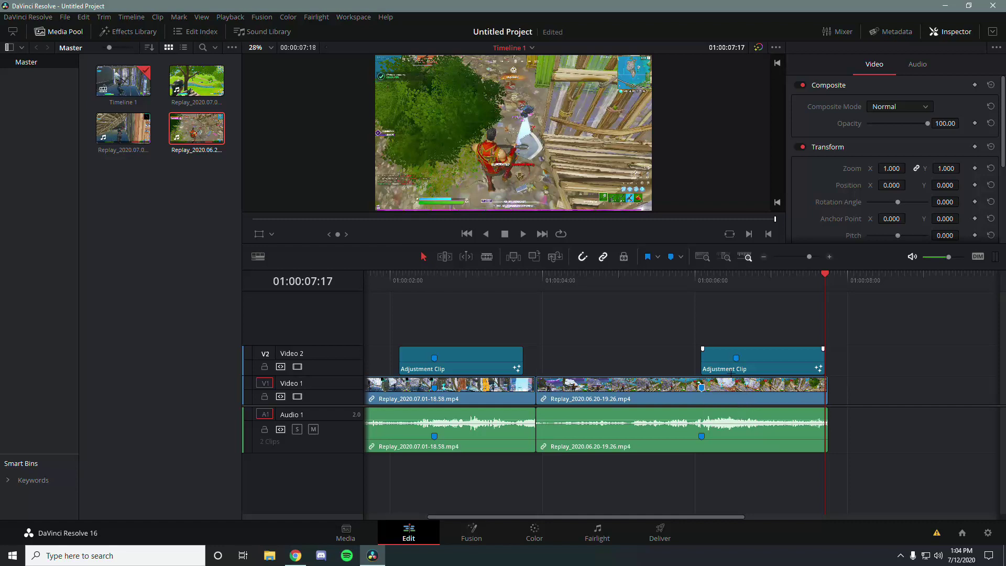
pyautogui.moveTo(707, 281); pyautogui.dragTo(674, 302)
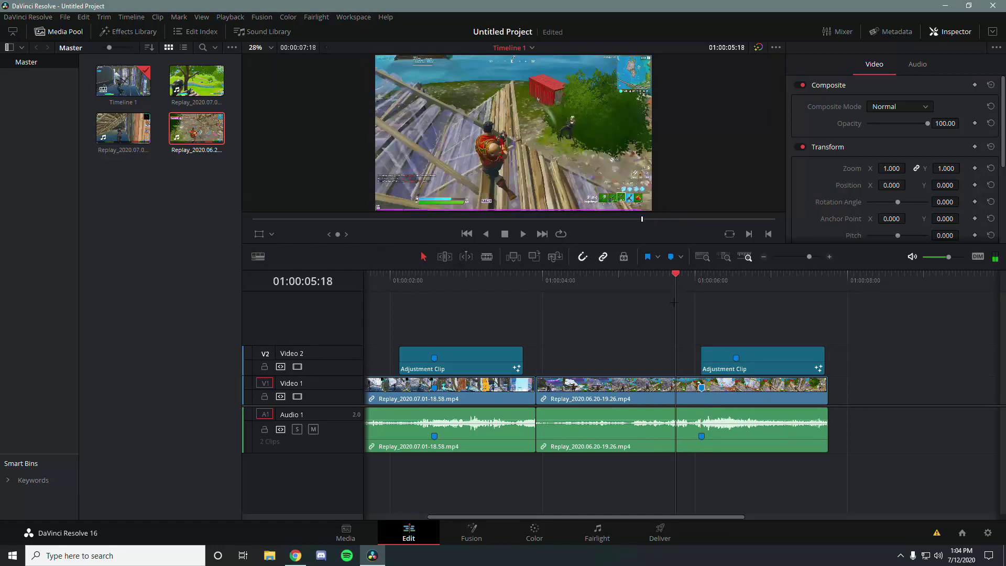
pyautogui.click(697, 310)
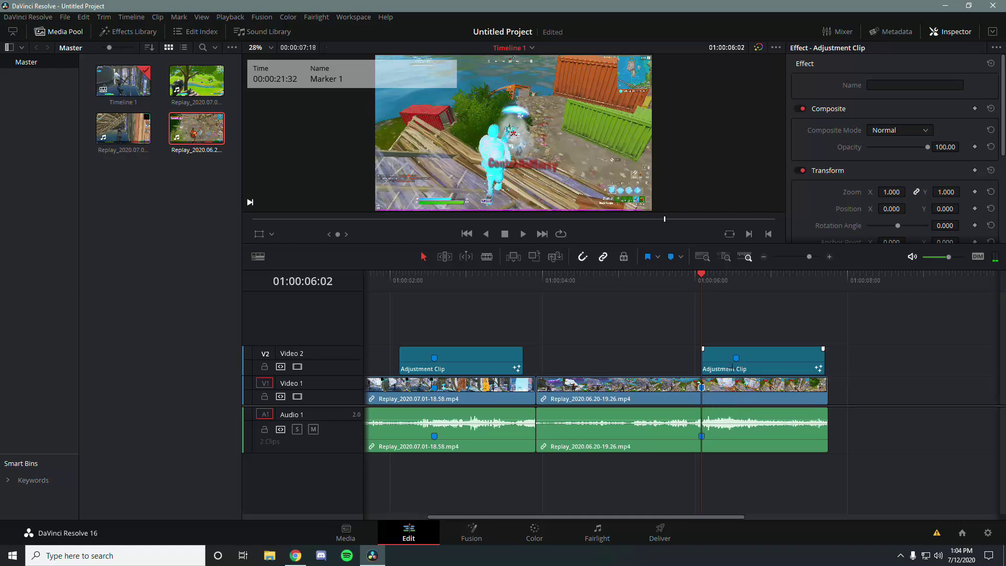
pyautogui.moveTo(757, 361); pyautogui.dragTo(724, 358)
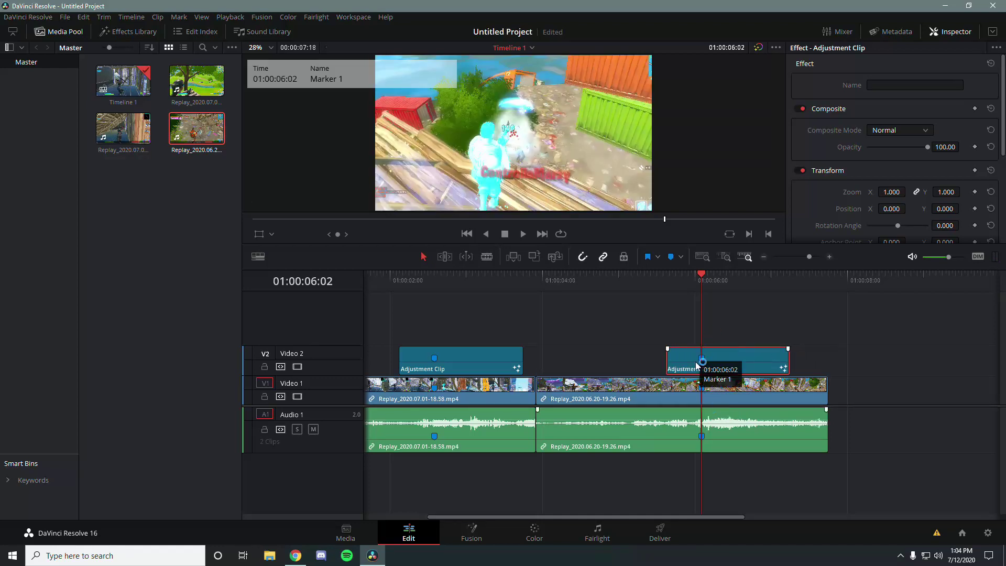
# - Play the timeline from the start to review the impact effect on both replay clips
pyautogui.press('Home')
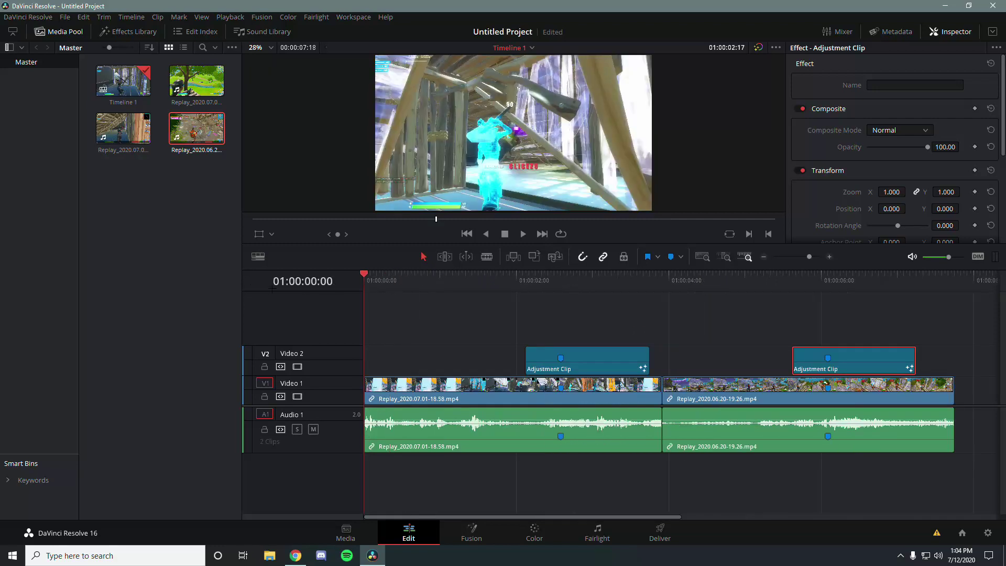
pyautogui.press('space')
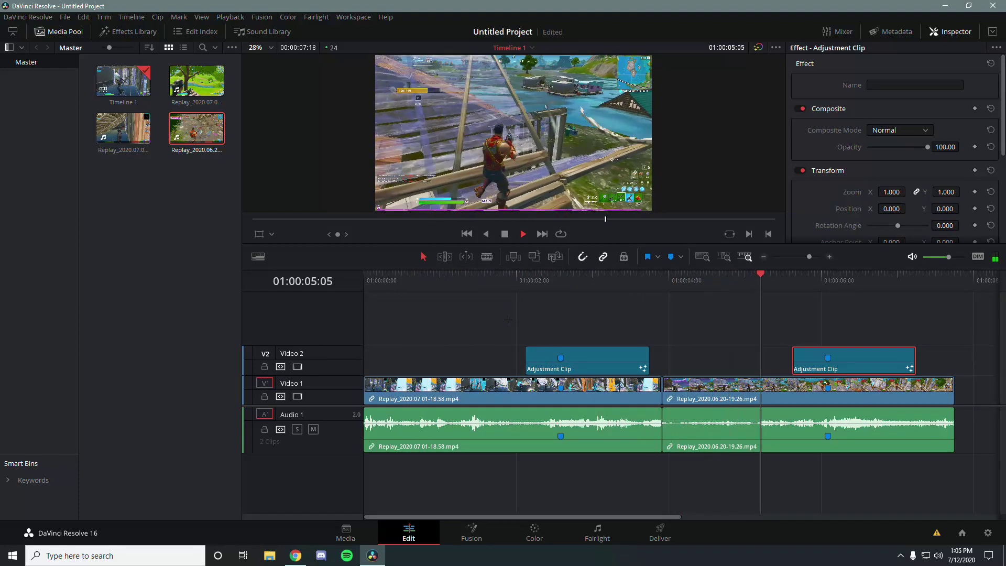
pyautogui.press('space')
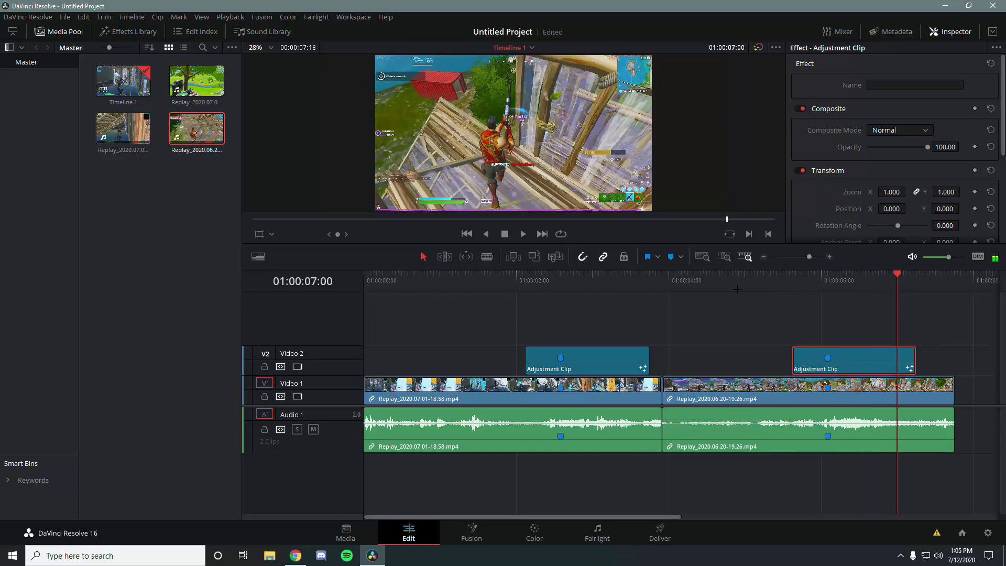